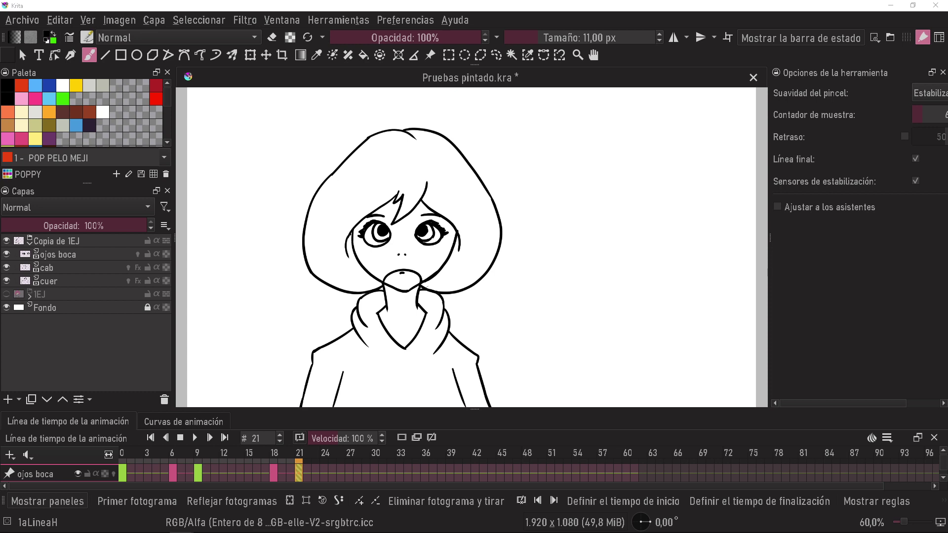
# Inspect the cuer, ojos boca and cab layers, viewing some alone, then show all layers again
pyautogui.click(93, 256)
pyautogui.click(84, 281)
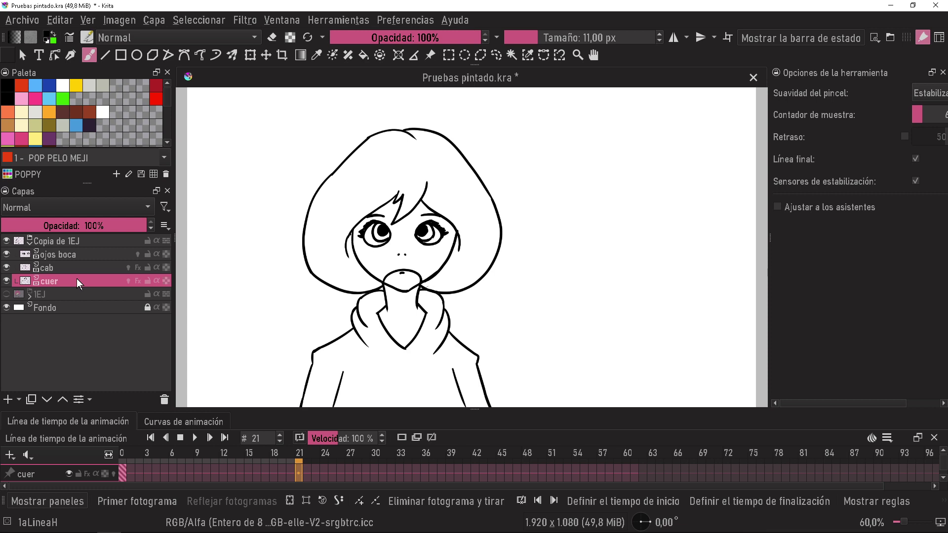
pyautogui.click(82, 256)
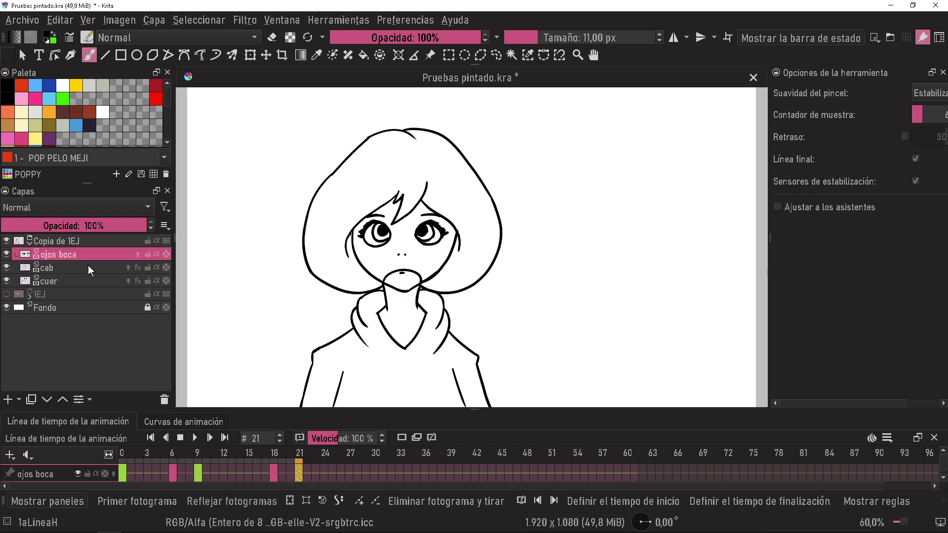
pyautogui.keyDown('alt'); pyautogui.click(105, 258); pyautogui.keyUp('alt')
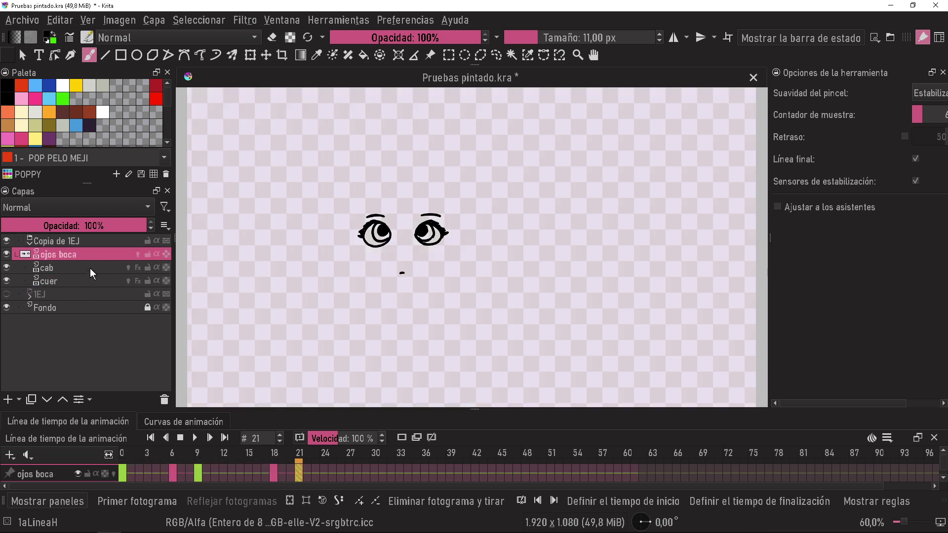
pyautogui.click(90, 268)
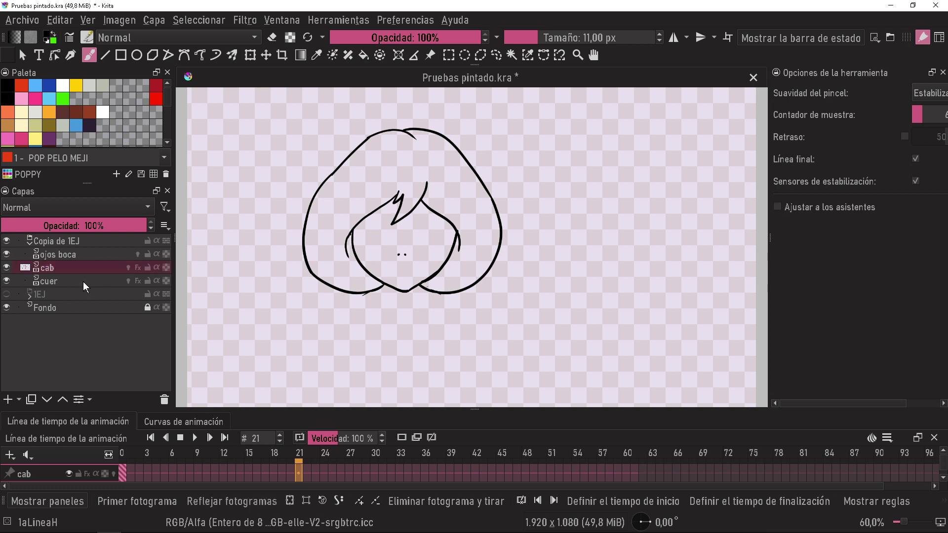
pyautogui.click(83, 281)
pyautogui.click(67, 344)
# Select the ojos boca layer and group it with Ctrl+G
pyautogui.click(90, 258)
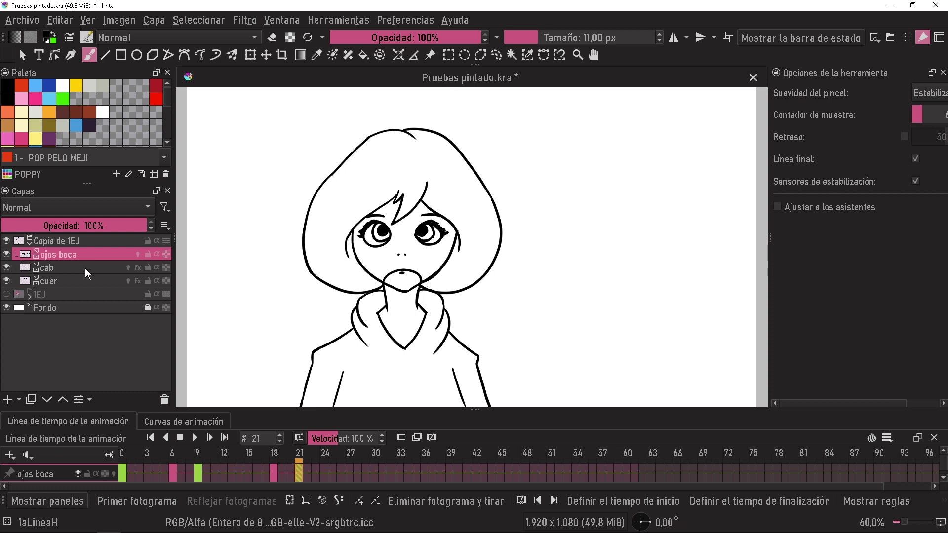
pyautogui.click(85, 269)
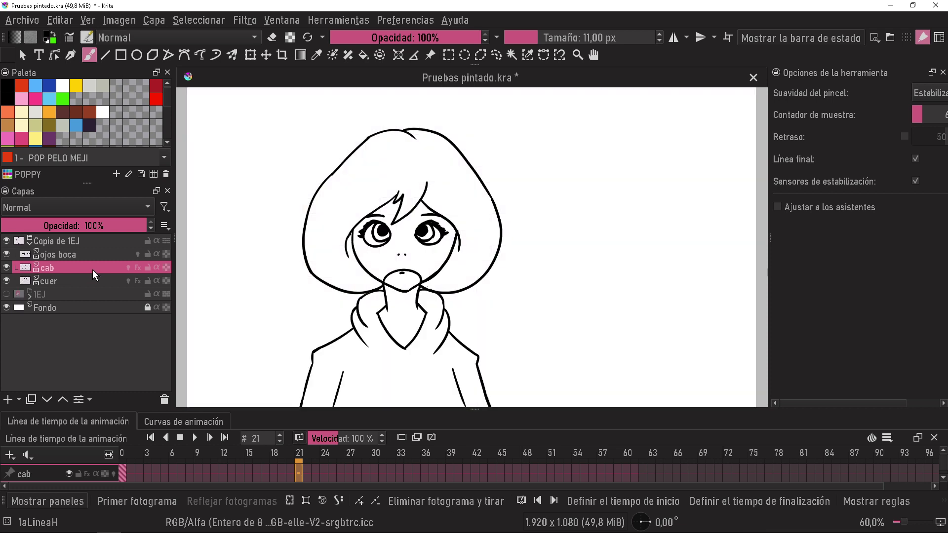
pyautogui.click(93, 259)
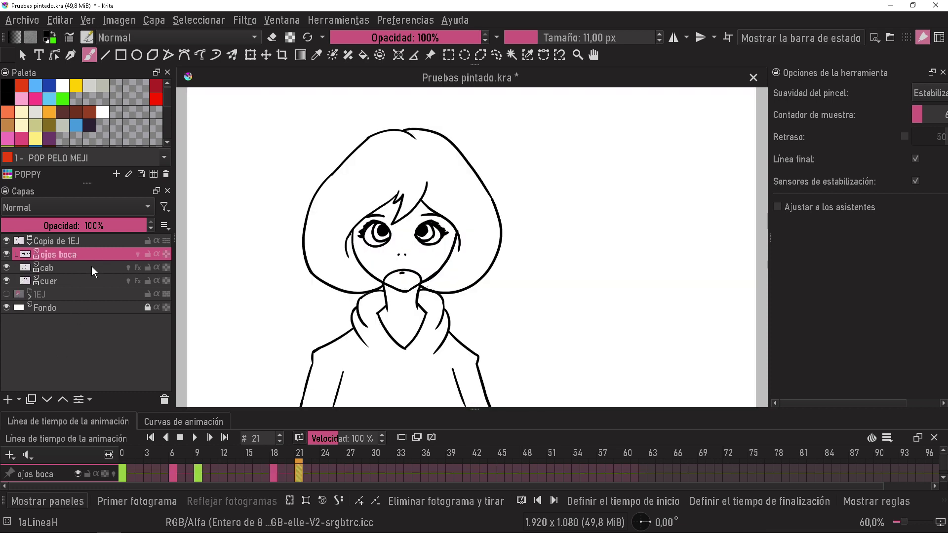
pyautogui.hotkey('ctrl', 'g')
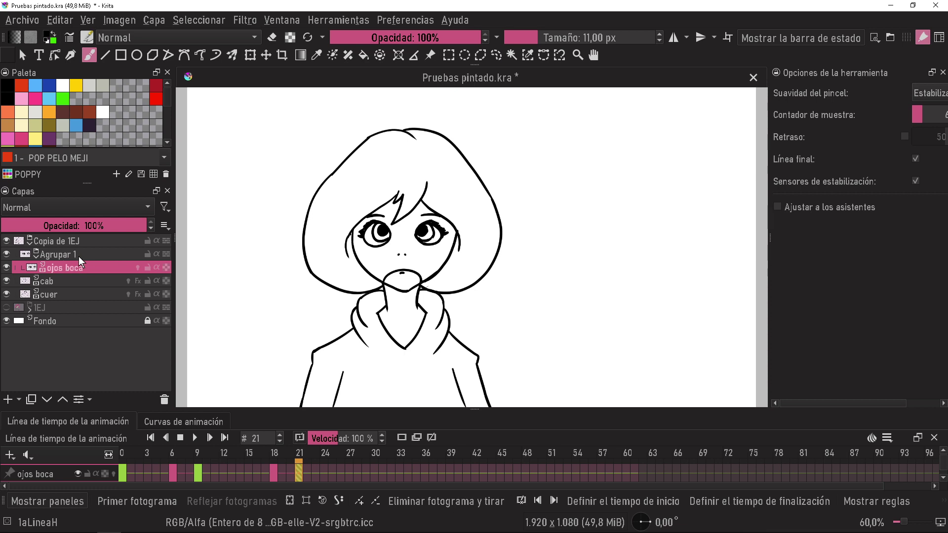
# Dismiss the layer-type list without adding a layer and remove the stray black swatch
pyautogui.click(19, 399)
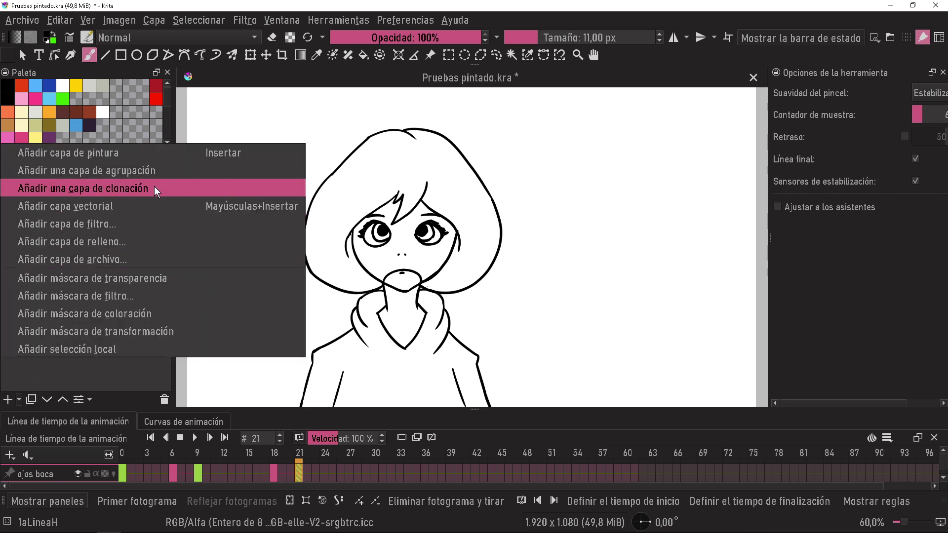
pyautogui.click(125, 129)
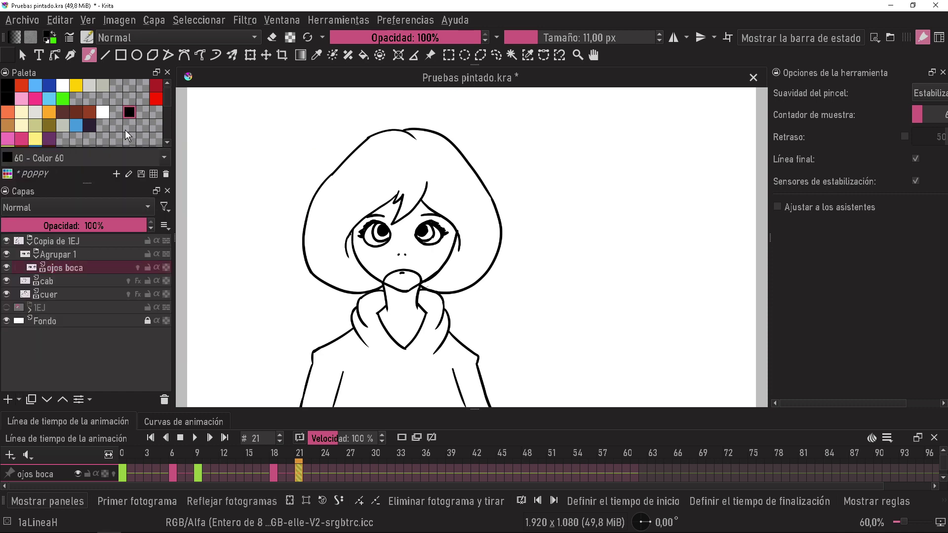
pyautogui.click(165, 174)
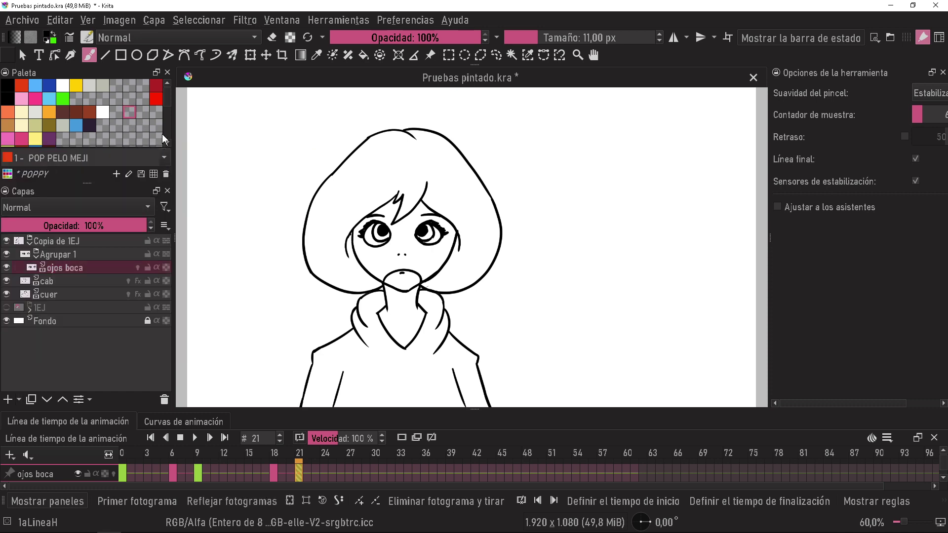
# Select the Agrupar 1 group and start editing its name from its context menu
pyautogui.click(68, 254)
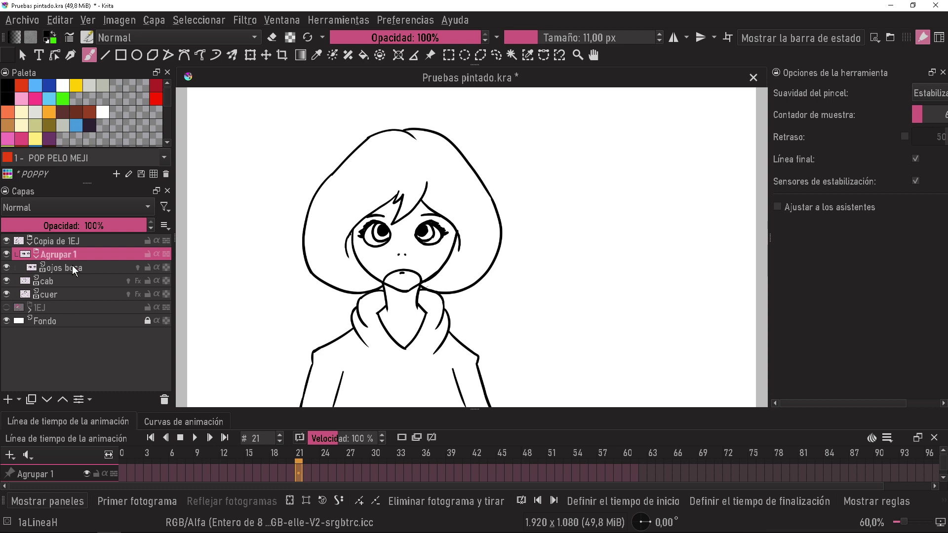
pyautogui.rightClick(83, 254)
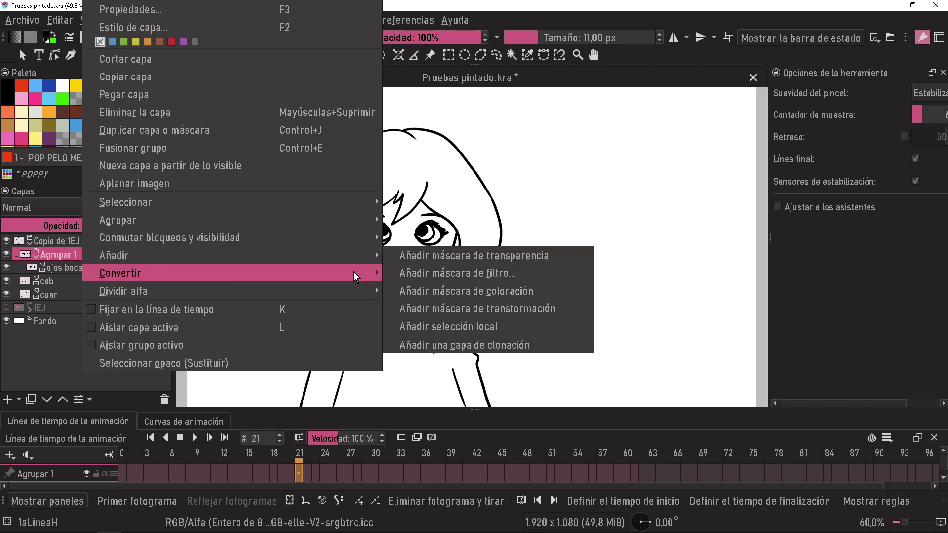
pyautogui.moveTo(222, 220)
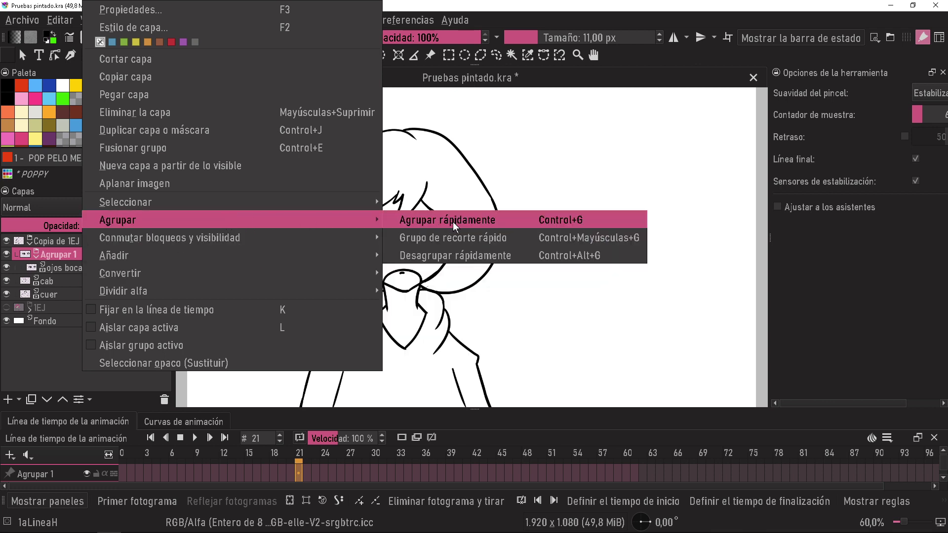
pyautogui.click(446, 217)
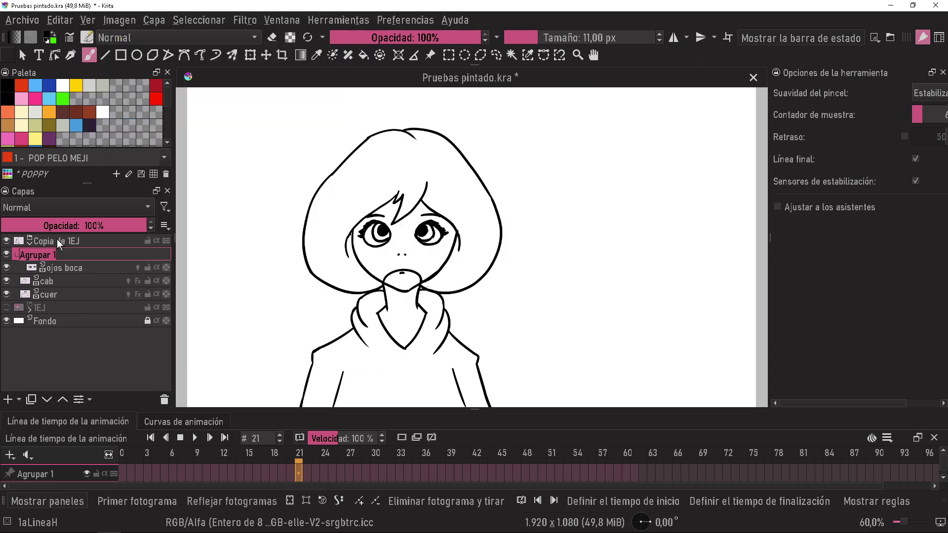
# Name the group Cab G and drag the cab layer into it below ojos boca
pyautogui.write('Cab G')
pyautogui.click(71, 279)
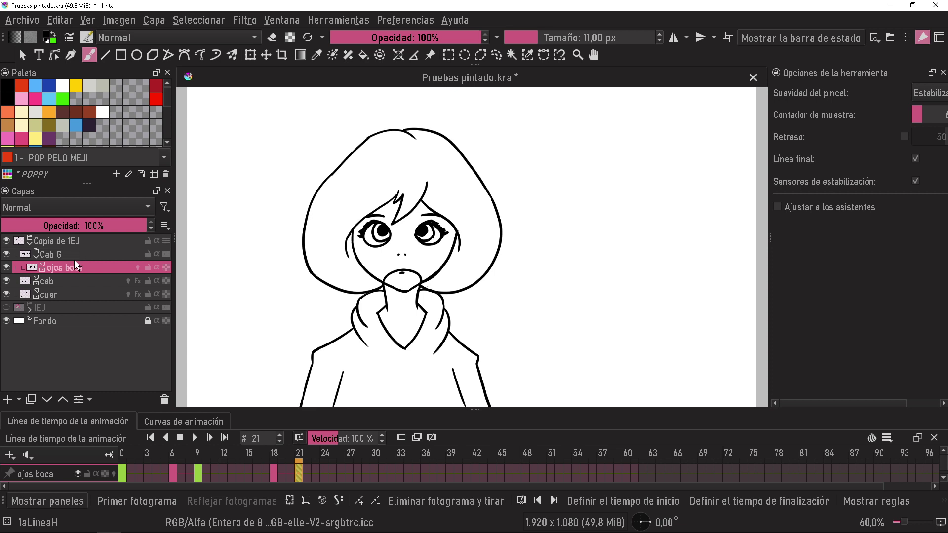
pyautogui.moveTo(72, 281); pyautogui.dragTo(85, 270)
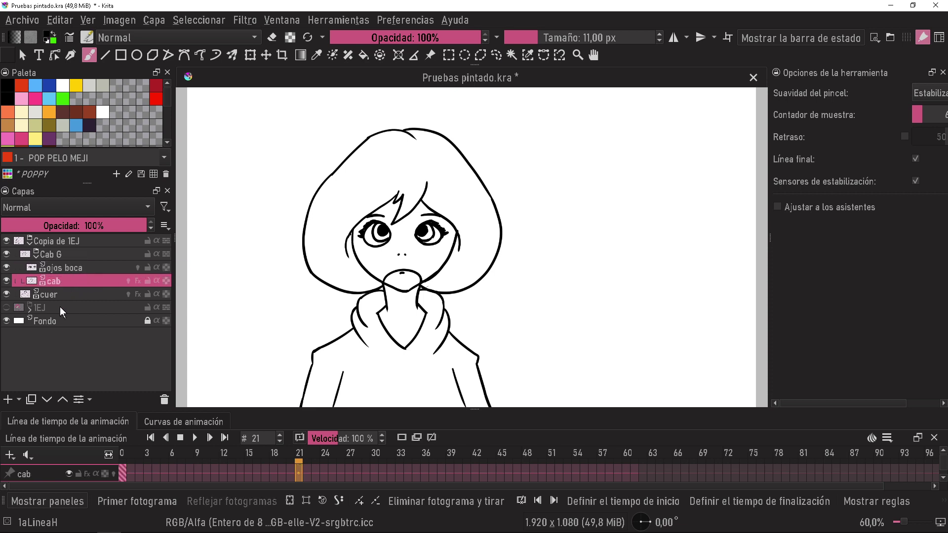
pyautogui.click(86, 260)
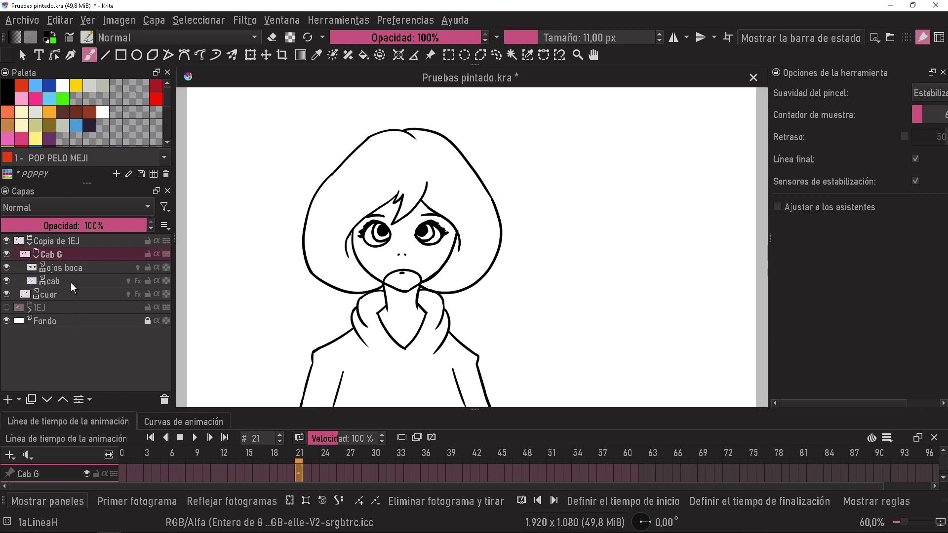
pyautogui.click(73, 272)
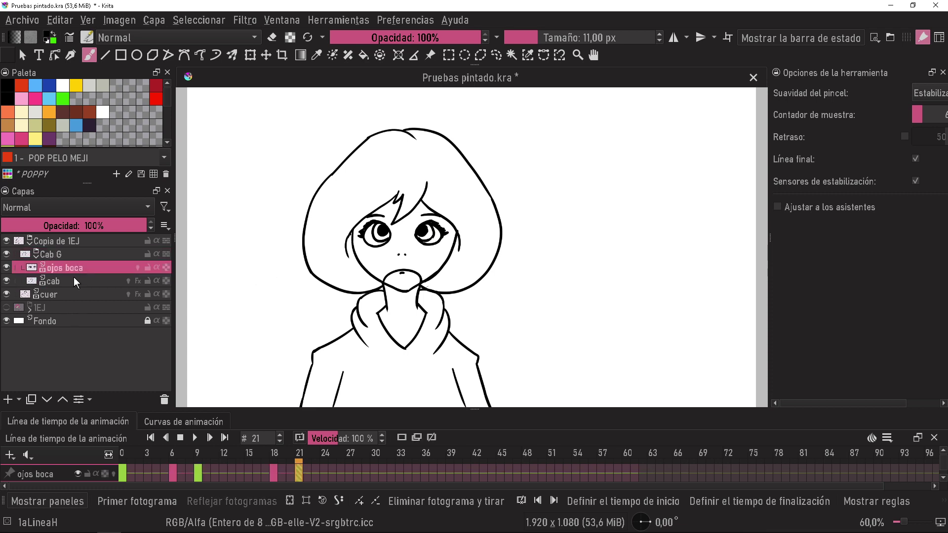
pyautogui.click(56, 256)
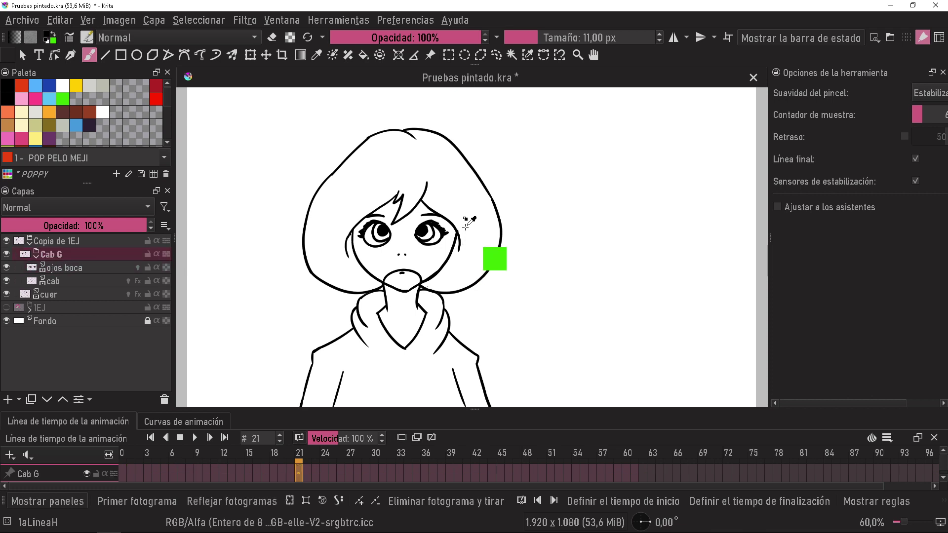
# Activate the Transform tool on Cab G so a frame surrounds the head
pyautogui.click(251, 55)
pyautogui.moveTo(444, 239)
pyautogui.mouseDown()
pyautogui.moveTo(453, 224)
pyautogui.moveTo(460, 243)
pyautogui.mouseUp()
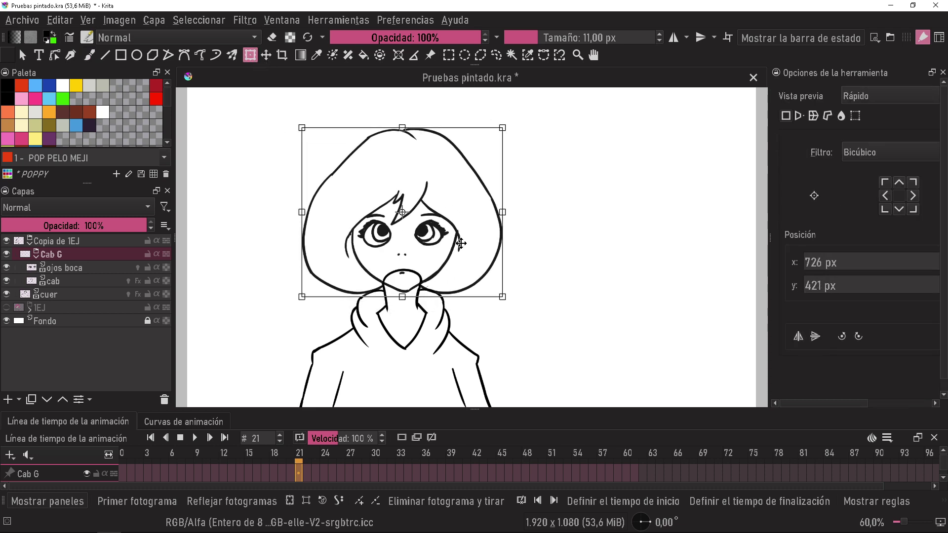
pyautogui.click(78, 254)
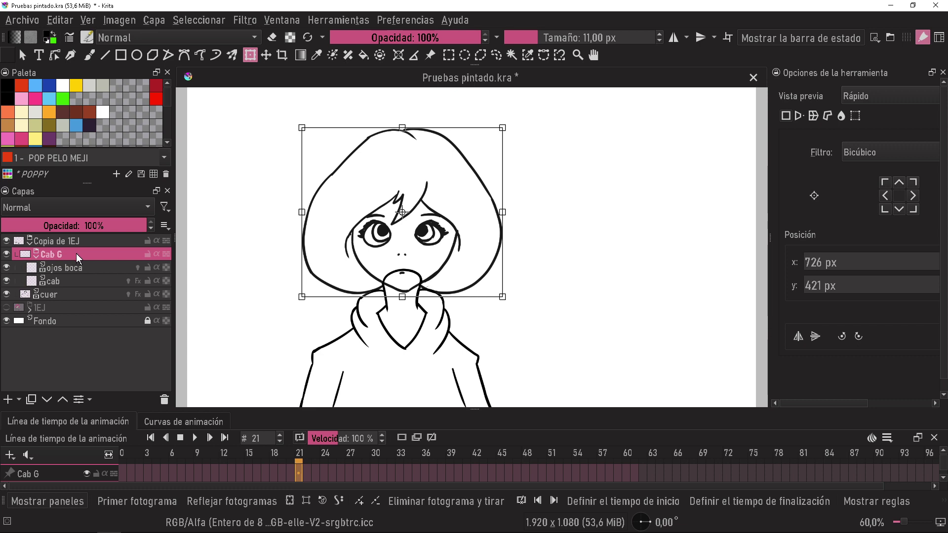
# Add a transform mask named Cab P to Cab G and enlarge the timeline docker
pyautogui.rightClick(79, 255)
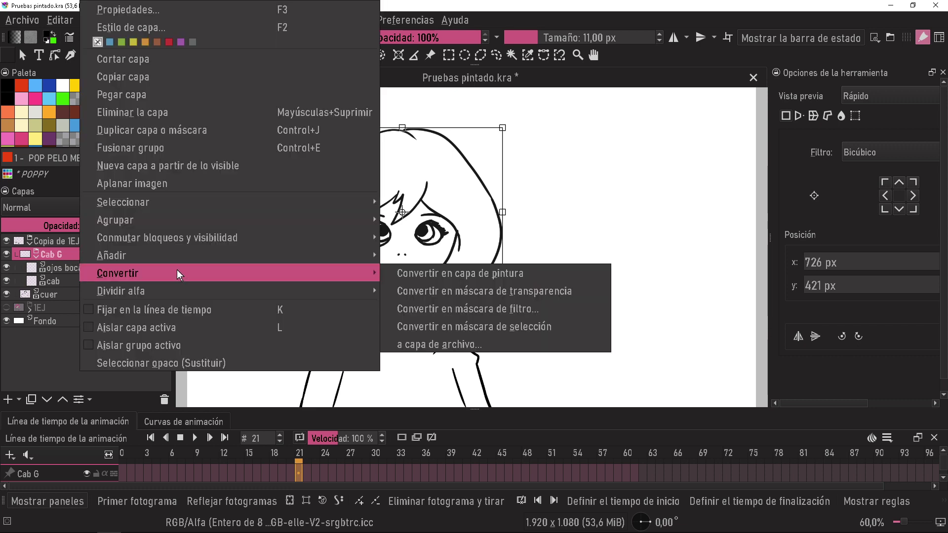
pyautogui.moveTo(111, 255)
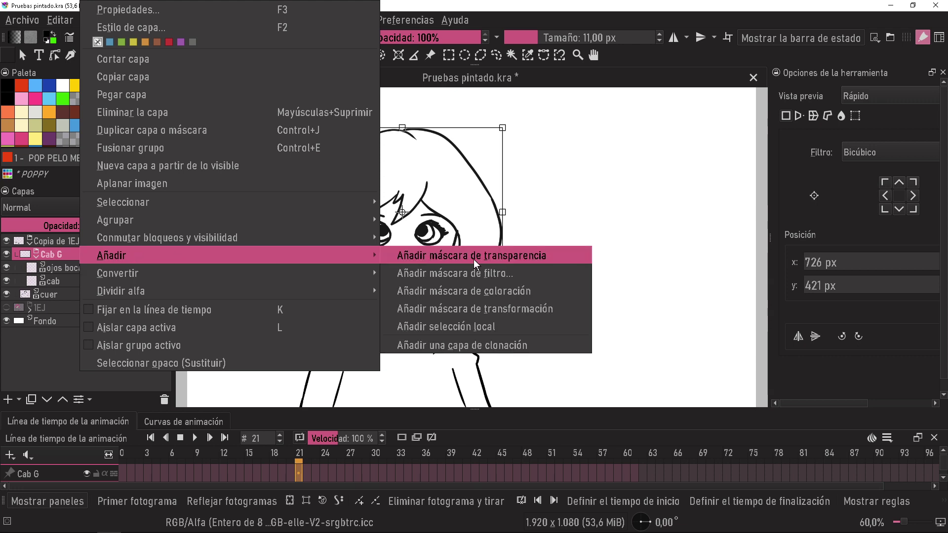
pyautogui.click(522, 309)
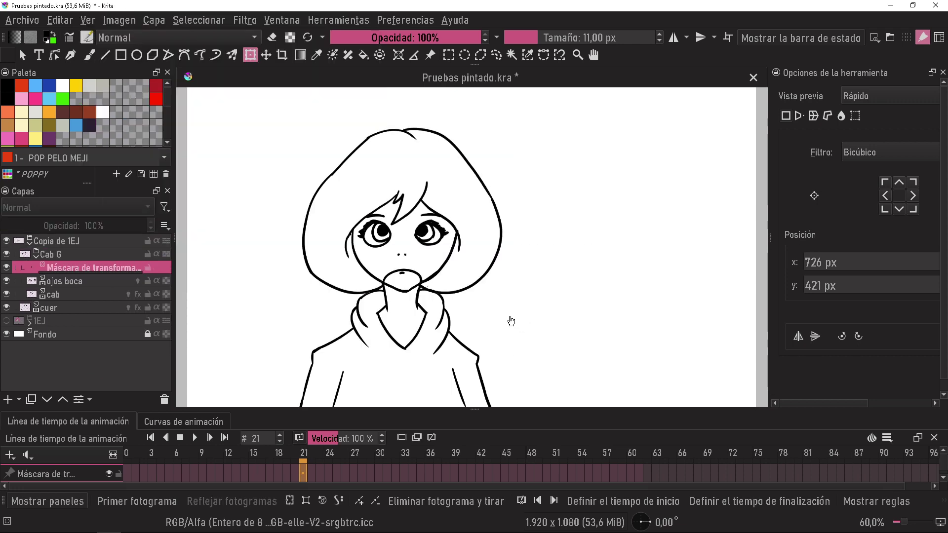
pyautogui.doubleClick(88, 271)
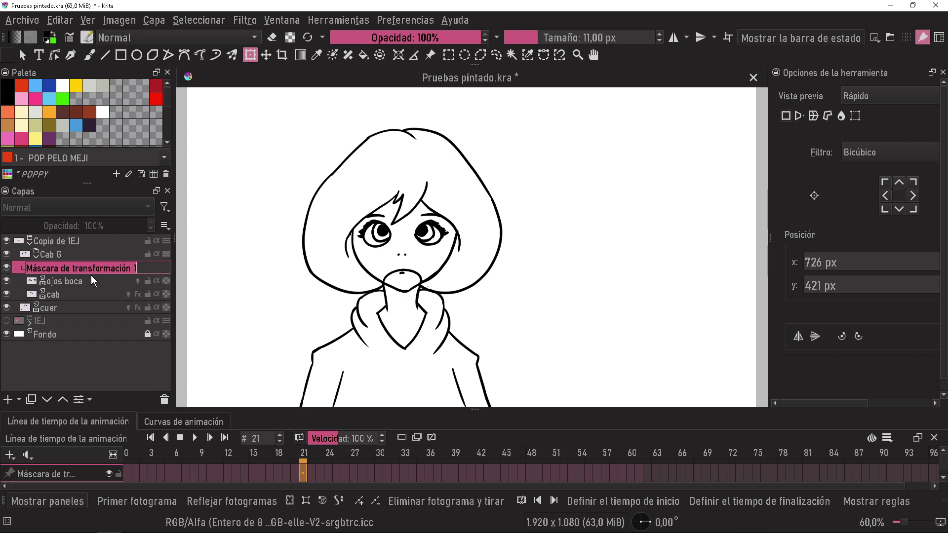
pyautogui.write('Ca')
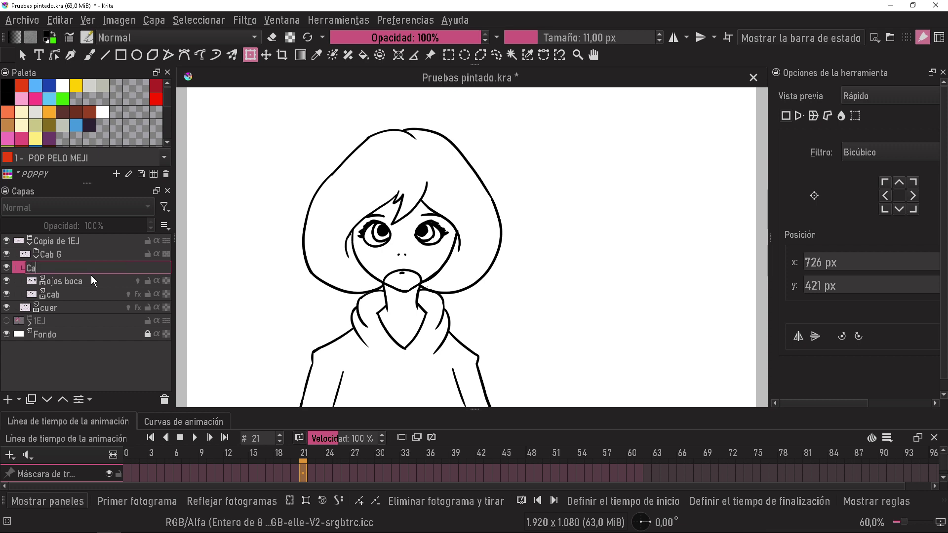
pyautogui.write('b P')
pyautogui.press('Return')
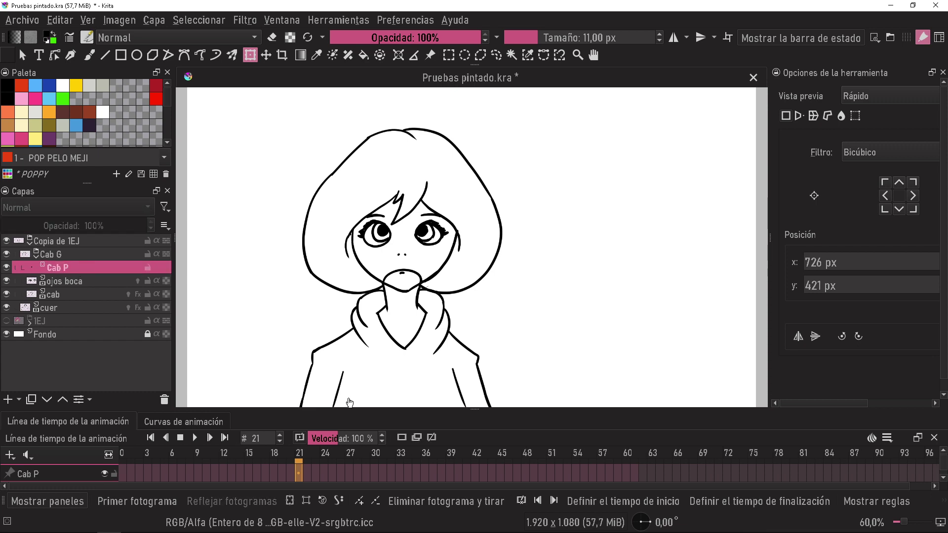
pyautogui.click(447, 411)
pyautogui.moveTo(470, 412); pyautogui.dragTo(488, 343)
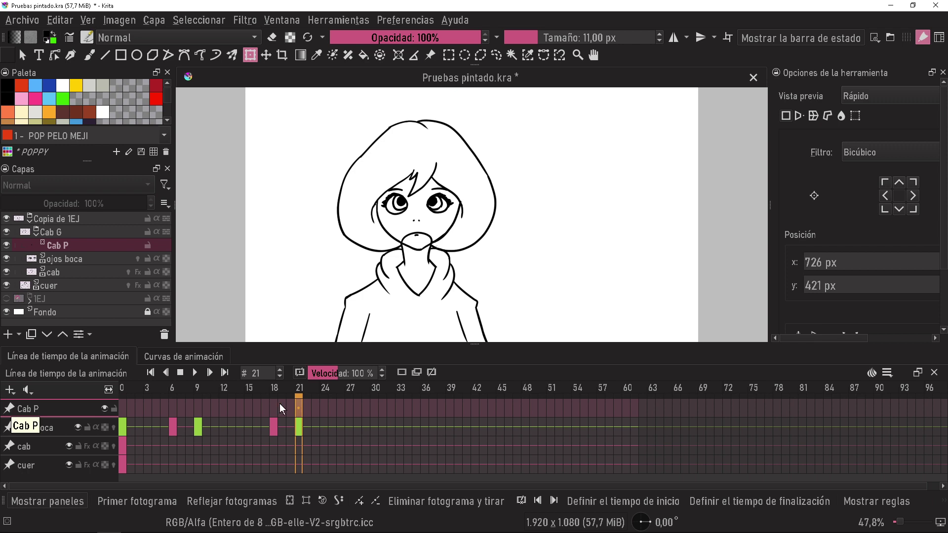
# At frame 0, add a Cab P keyframe in Animation Curves, then return to the timeline
pyautogui.click(122, 409)
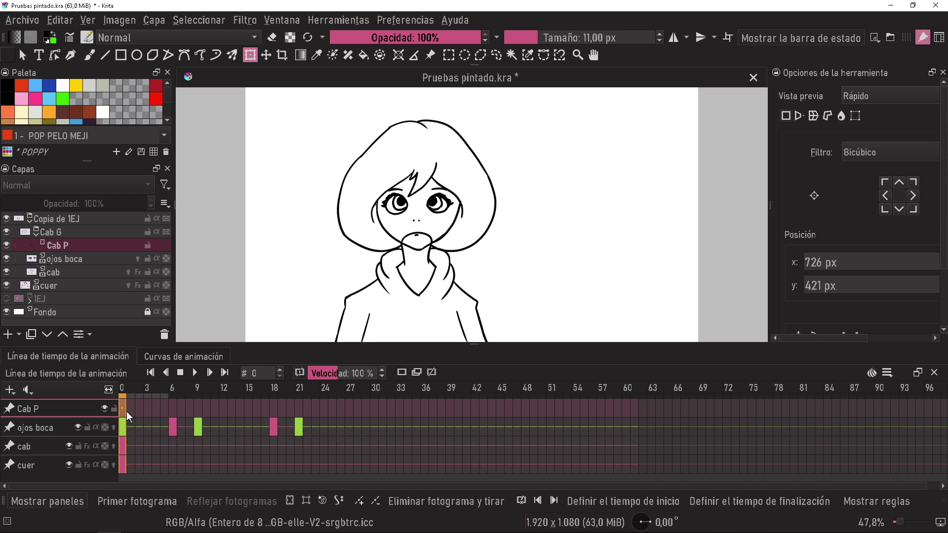
pyautogui.click(187, 358)
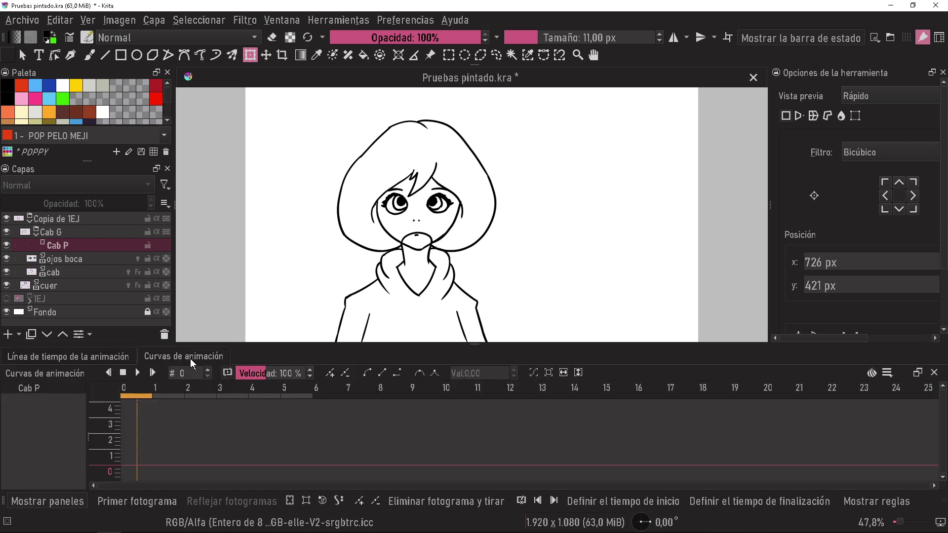
pyautogui.click(329, 374)
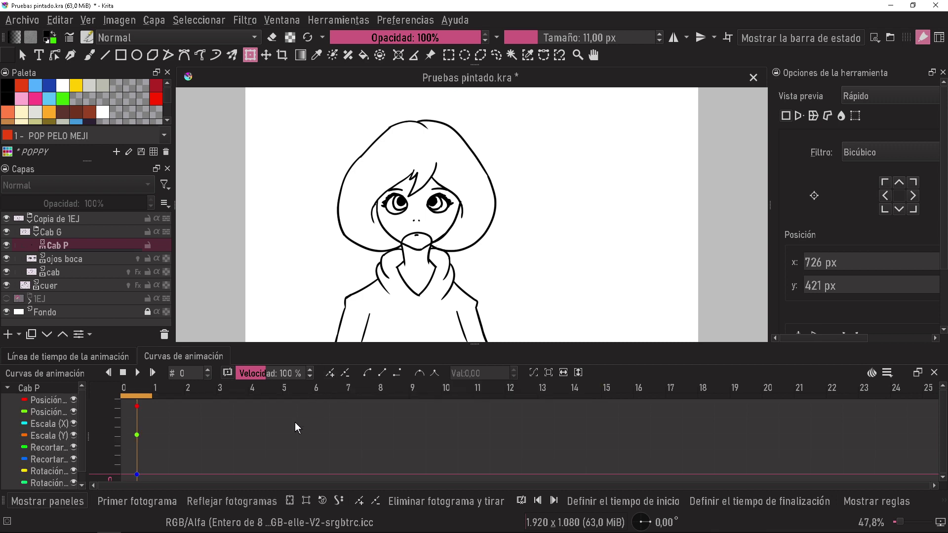
pyautogui.click(87, 356)
pyautogui.click(156, 408)
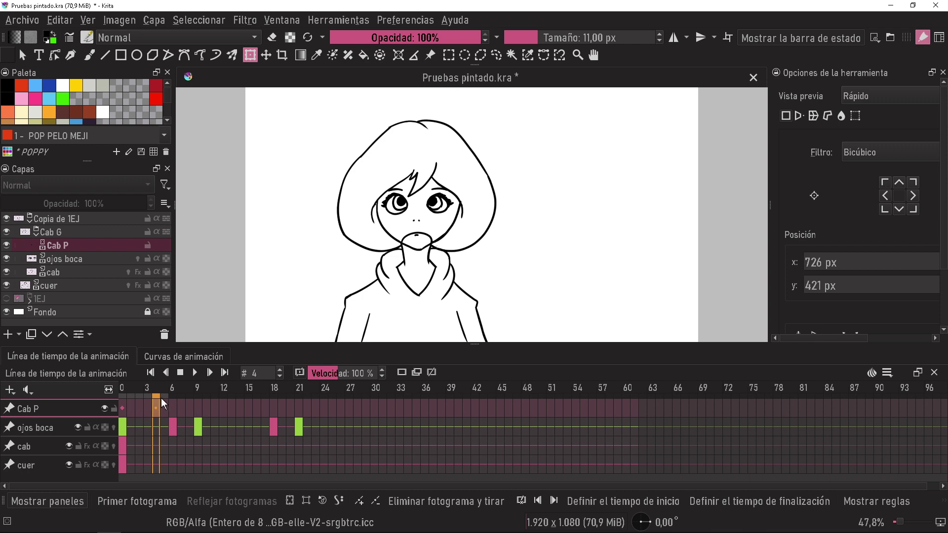
# Scrub to frame 34 and add a Cab P transform keyframe there via Animation Curves
pyautogui.moveTo(161, 398)
pyautogui.mouseDown()
pyautogui.moveTo(354, 389)
pyautogui.moveTo(344, 412)
pyautogui.mouseUp()
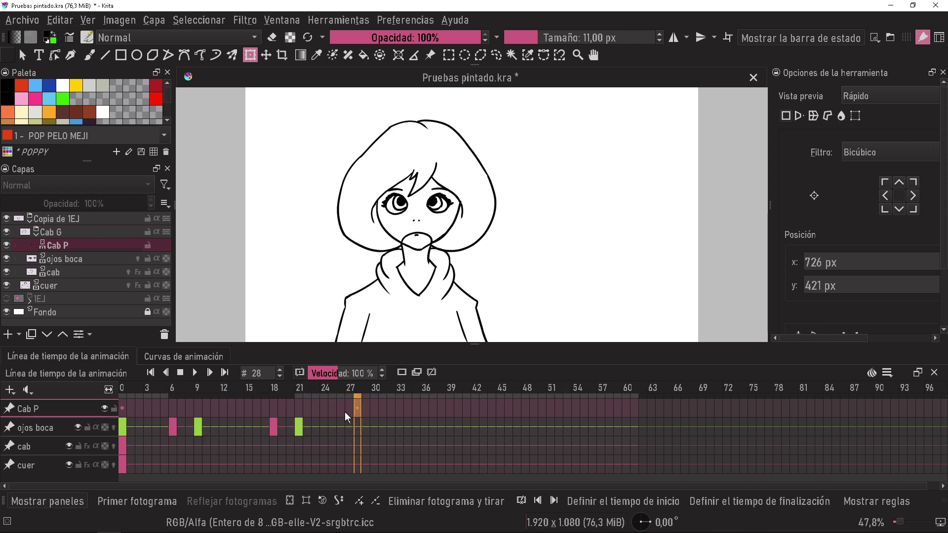
pyautogui.click(195, 357)
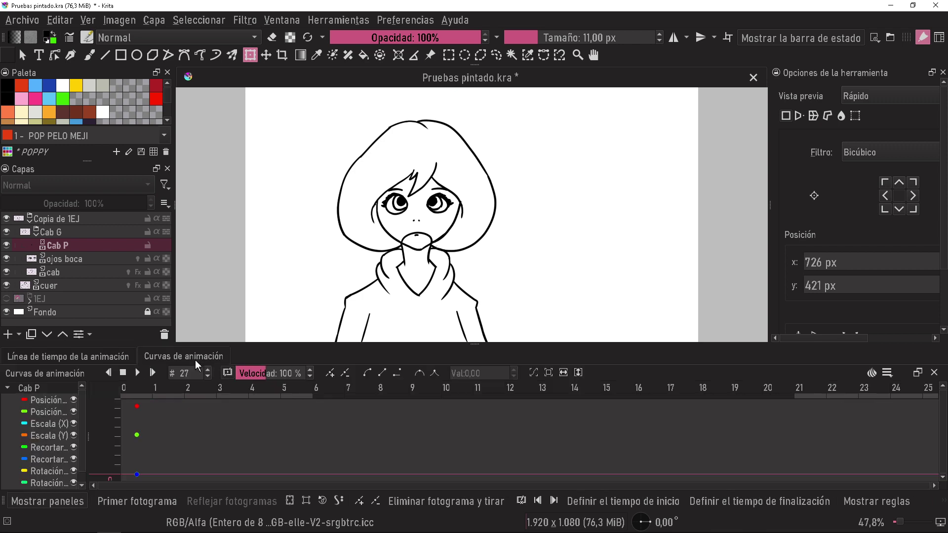
pyautogui.click(330, 372)
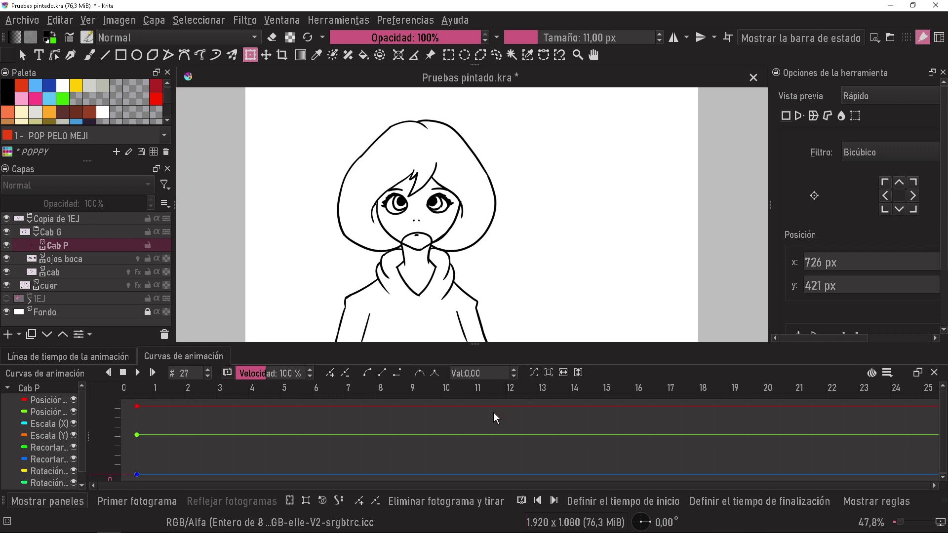
pyautogui.click(563, 372)
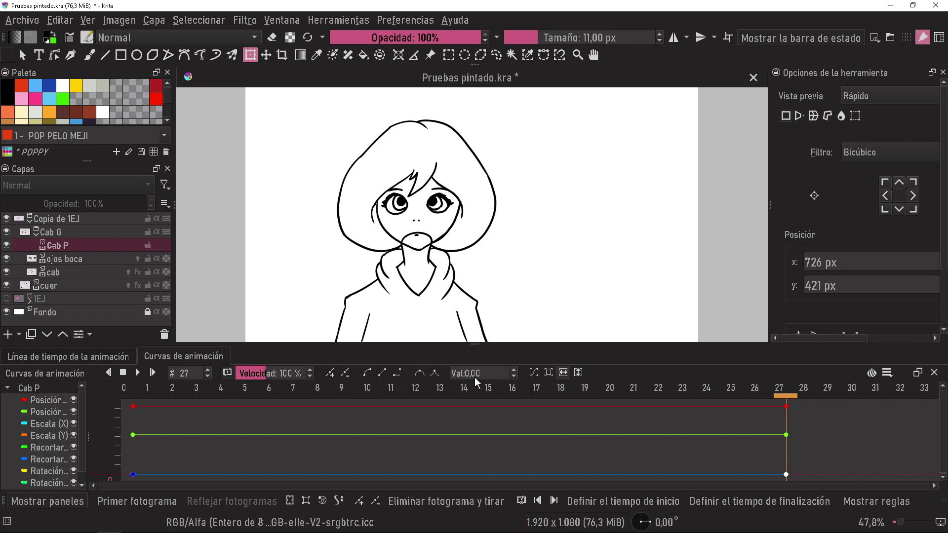
pyautogui.click(67, 356)
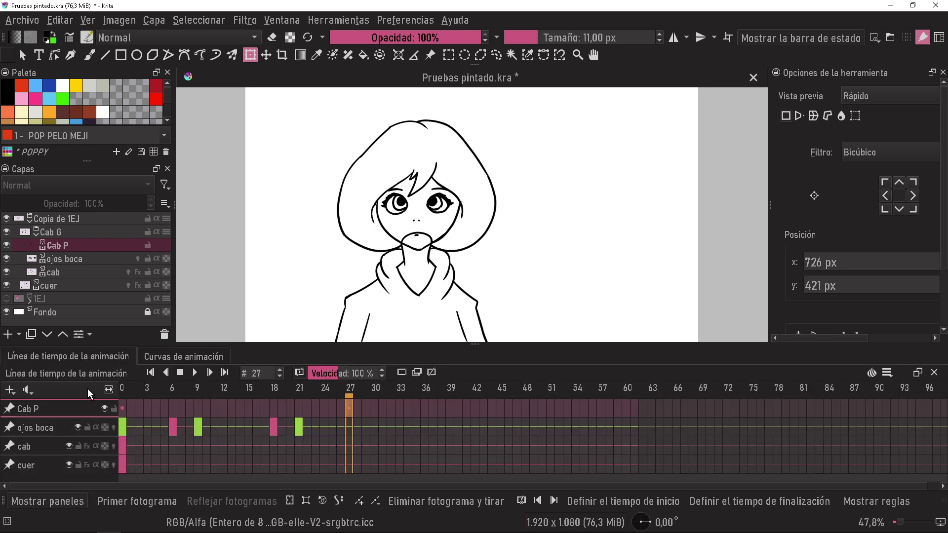
pyautogui.moveTo(349, 387); pyautogui.dragTo(407, 386)
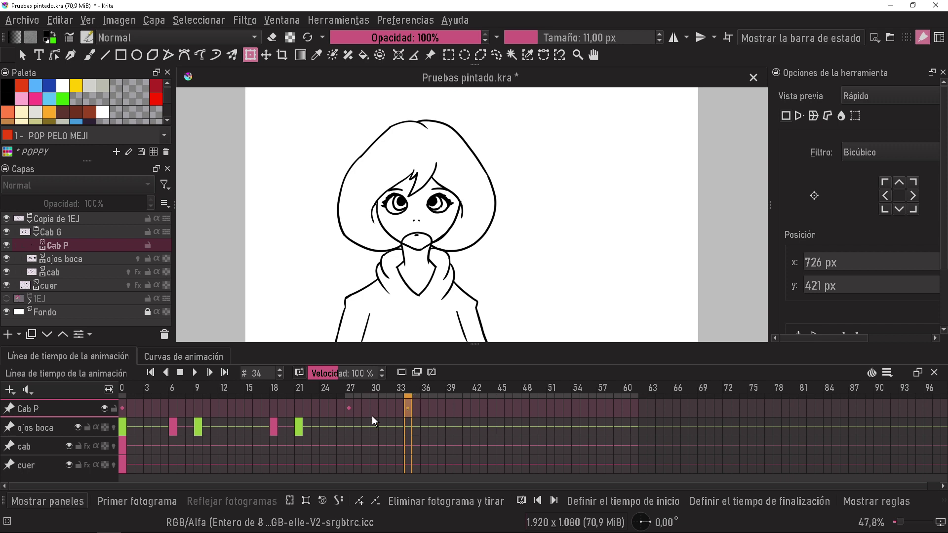
pyautogui.click(221, 359)
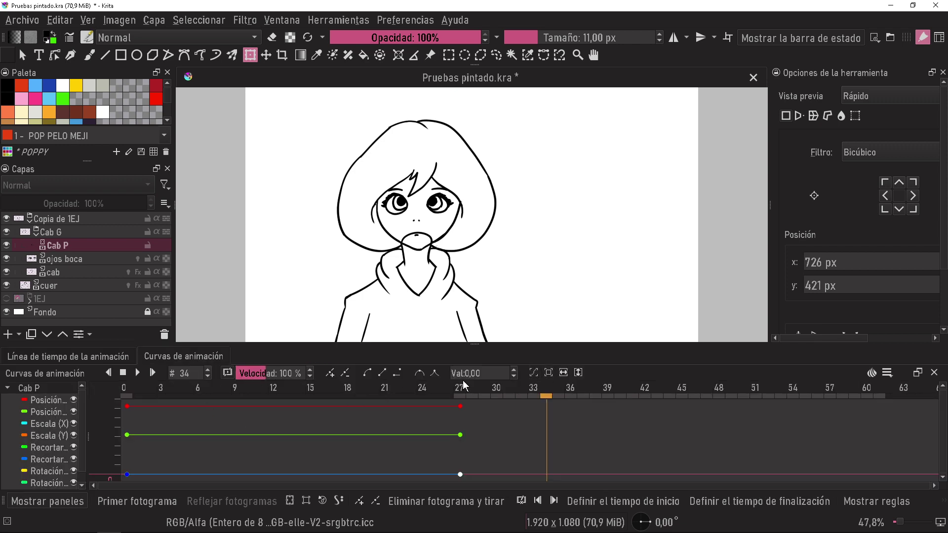
pyautogui.click(327, 374)
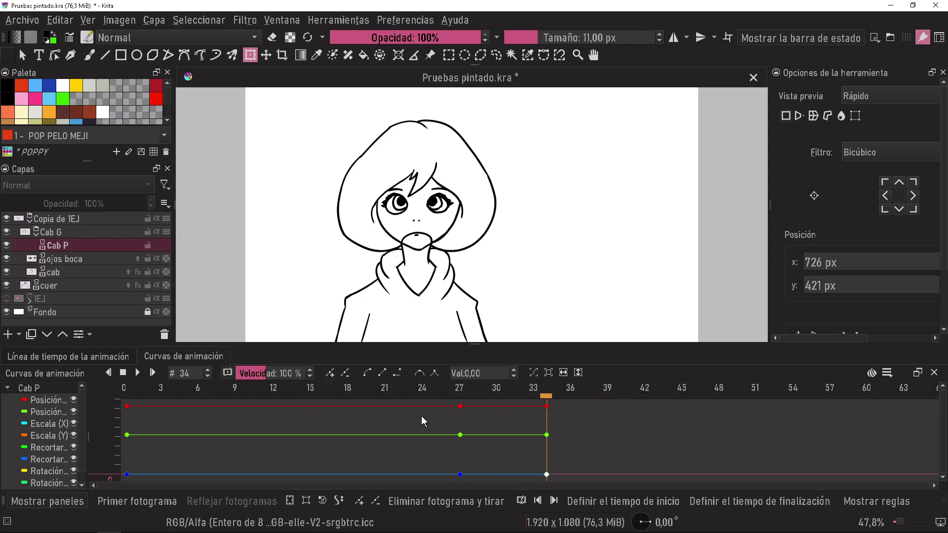
pyautogui.click(106, 358)
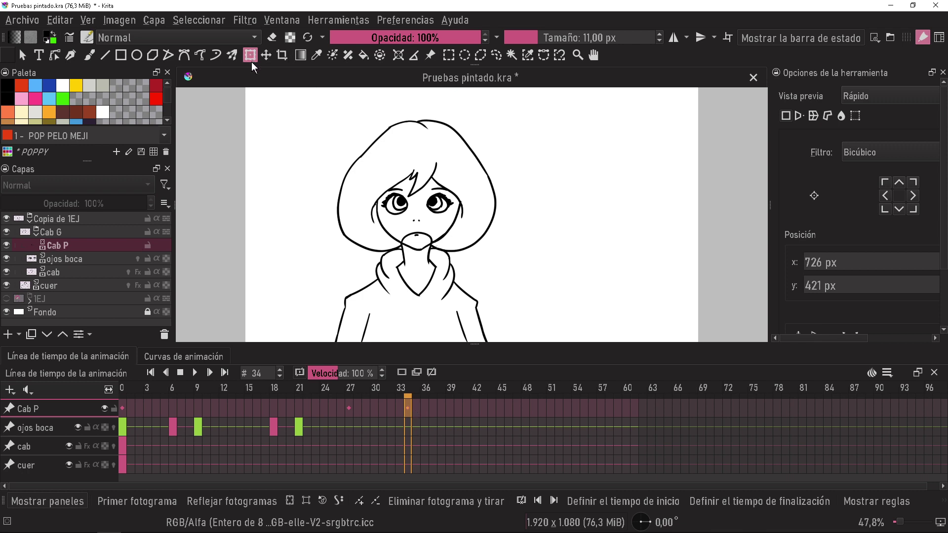
# Move the pivot to the chin, tilt the head clockwise and shift it slightly down-left
pyautogui.click(437, 194)
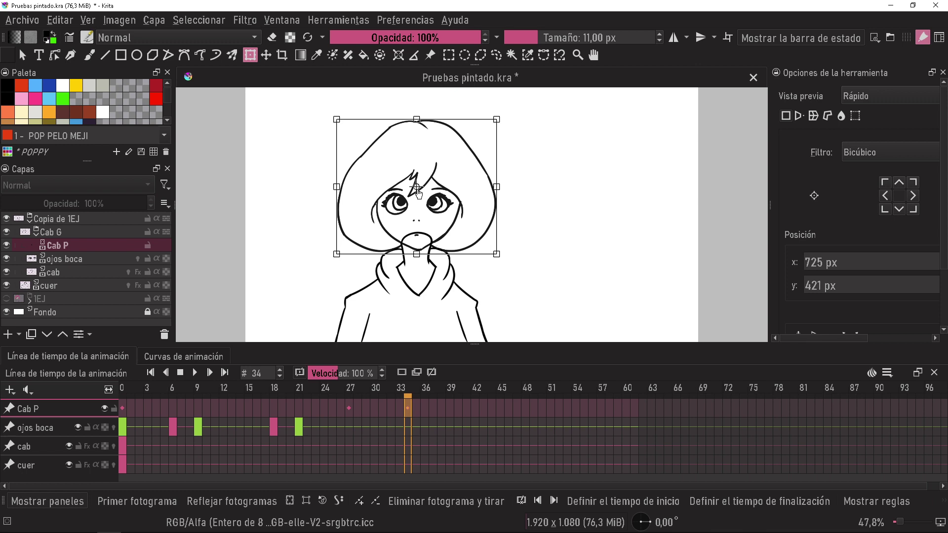
pyautogui.moveTo(420, 191); pyautogui.dragTo(420, 190)
pyautogui.moveTo(421, 198); pyautogui.dragTo(419, 253)
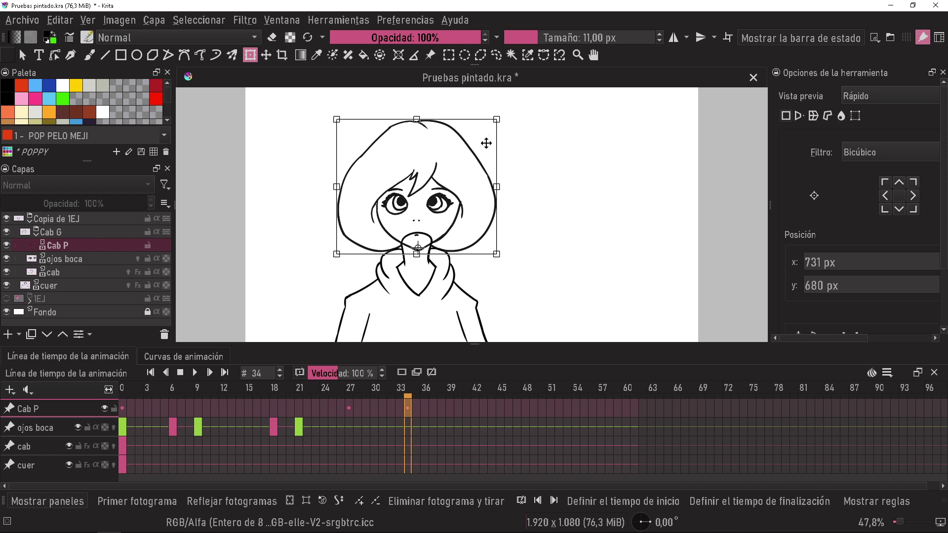
pyautogui.moveTo(501, 109); pyautogui.dragTo(503, 131)
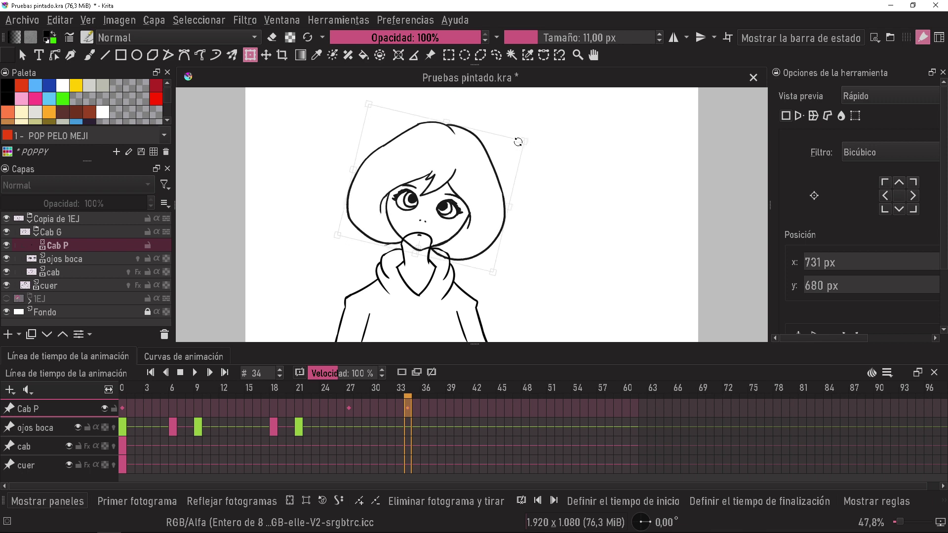
pyautogui.moveTo(503, 131); pyautogui.dragTo(515, 140)
pyautogui.moveTo(461, 193); pyautogui.dragTo(456, 200)
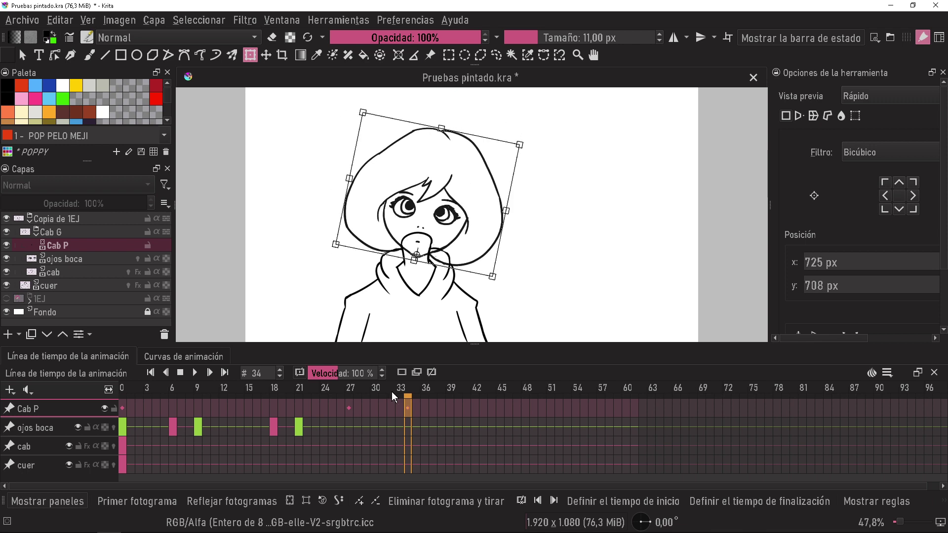
pyautogui.moveTo(392, 390)
pyautogui.mouseDown()
pyautogui.moveTo(345, 391)
pyautogui.moveTo(384, 388)
pyautogui.mouseUp()
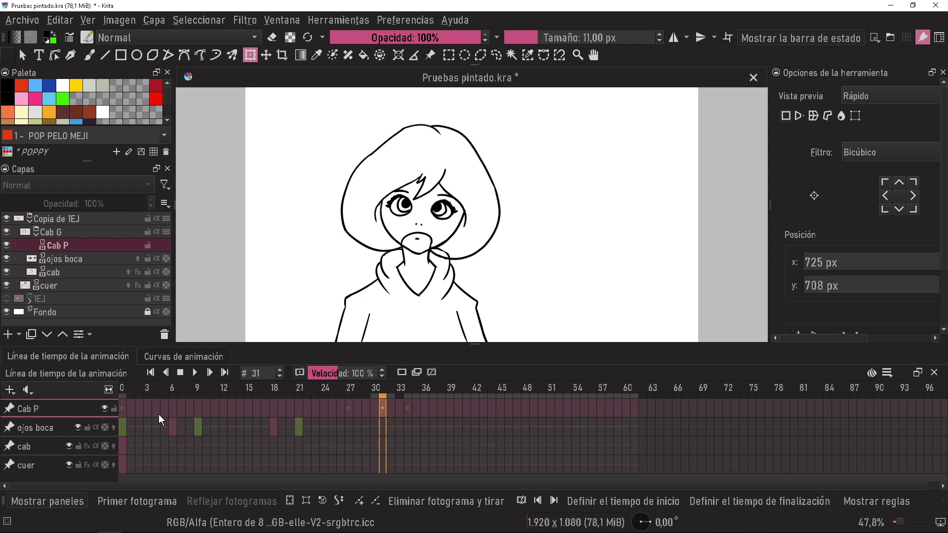
pyautogui.click(96, 248)
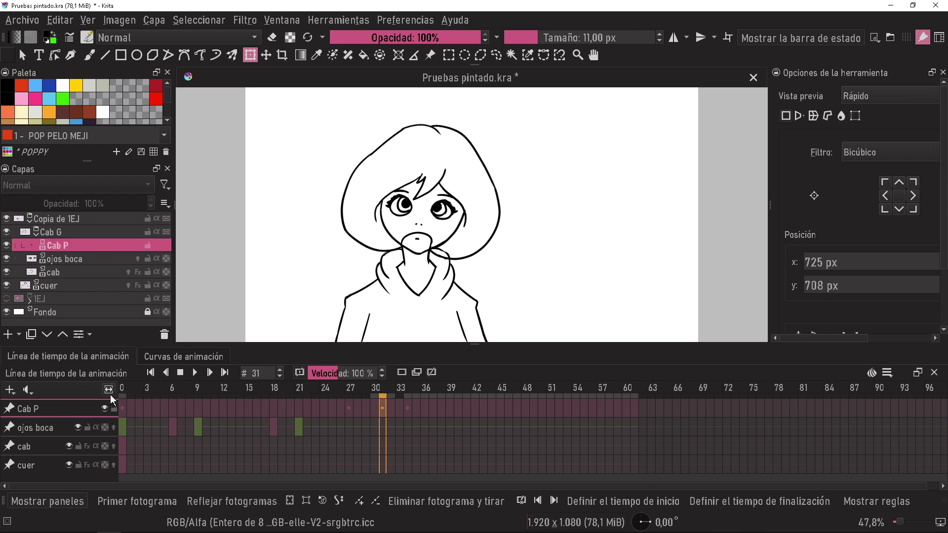
pyautogui.click(195, 373)
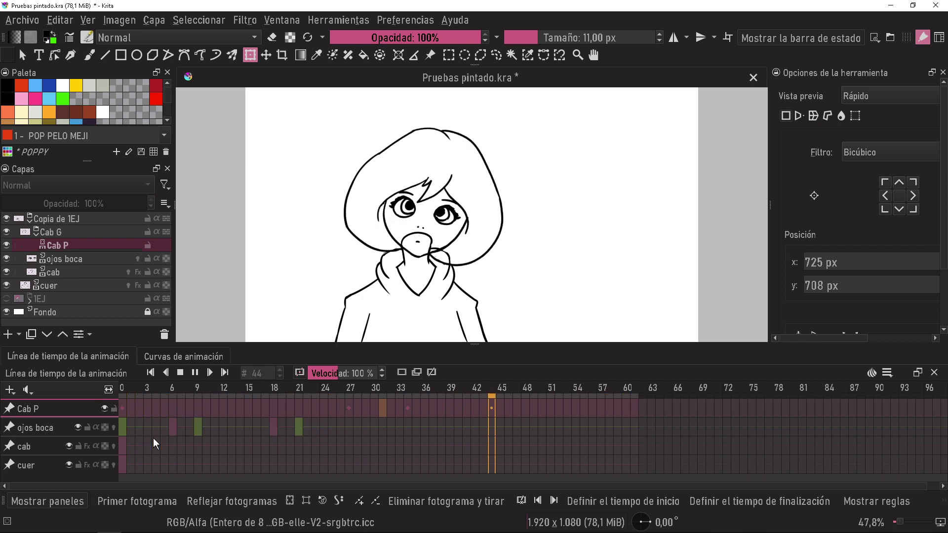
pyautogui.press('space')
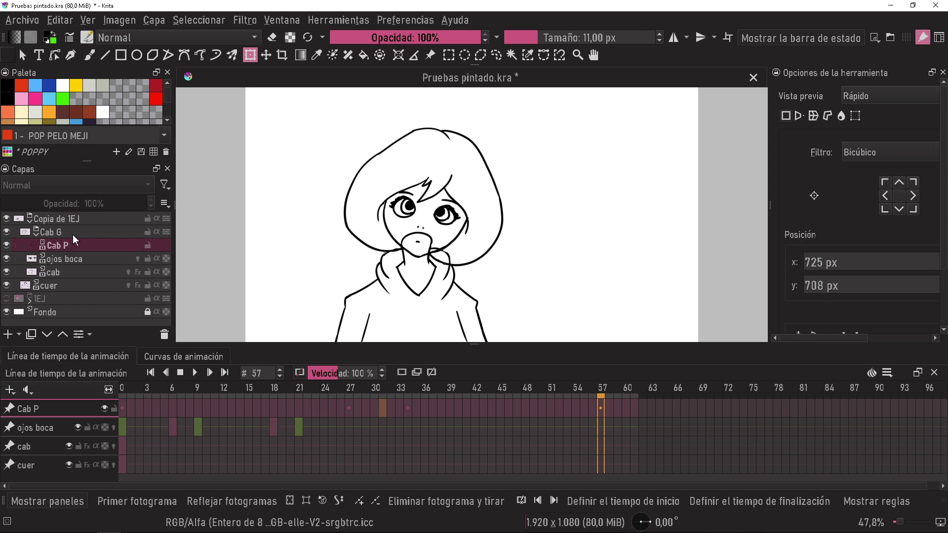
pyautogui.click(78, 220)
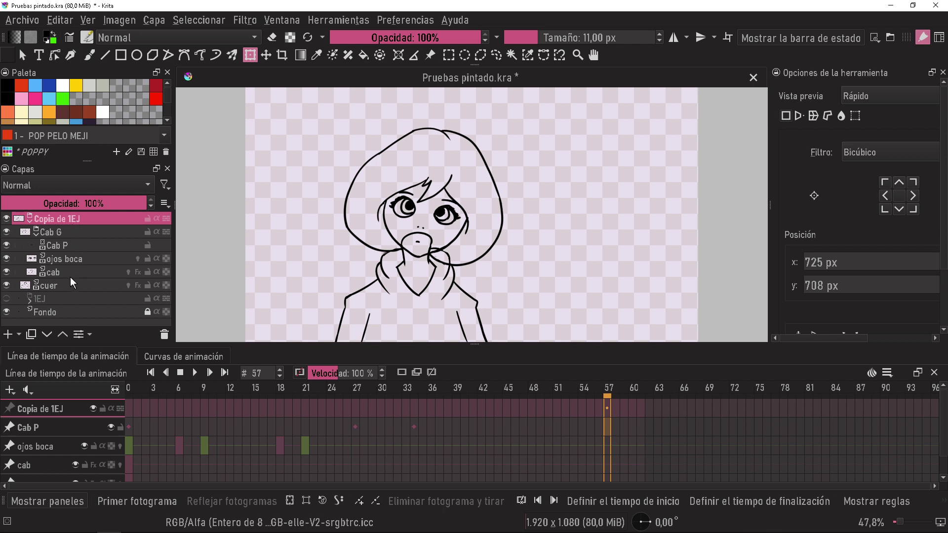
pyautogui.click(71, 245)
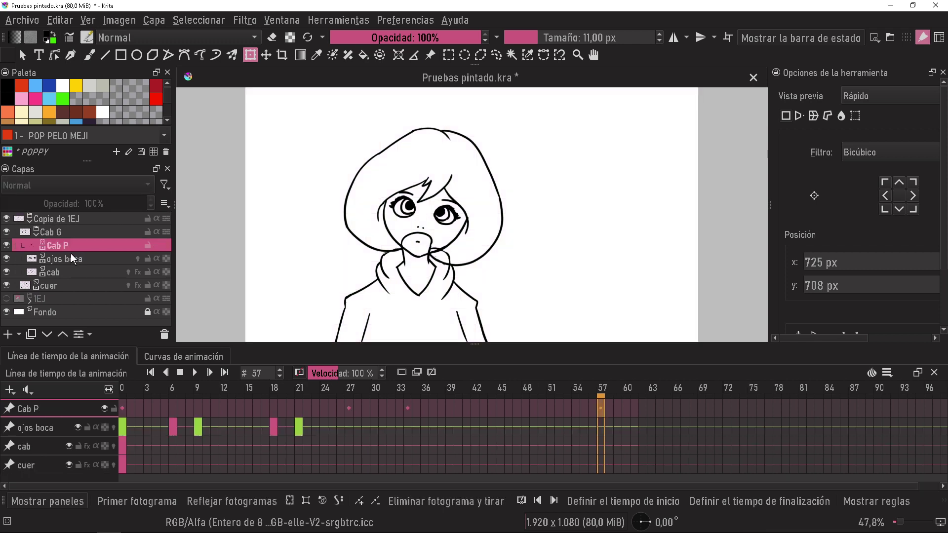
pyautogui.click(77, 221)
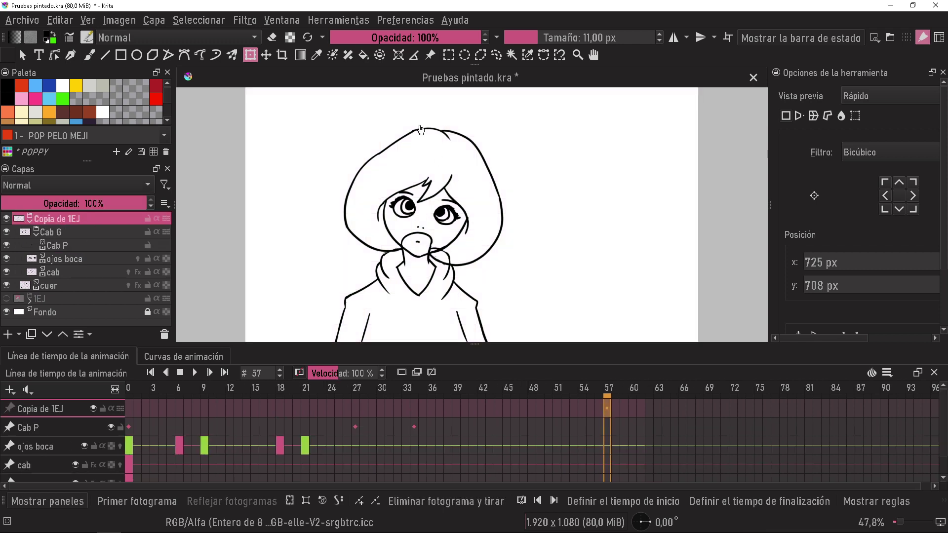
# Select Cab G and remove the Copia de 1EJ group with Quick Ungroup (Ctrl+Alt+G)
pyautogui.click(288, 76)
pyautogui.click(452, 233)
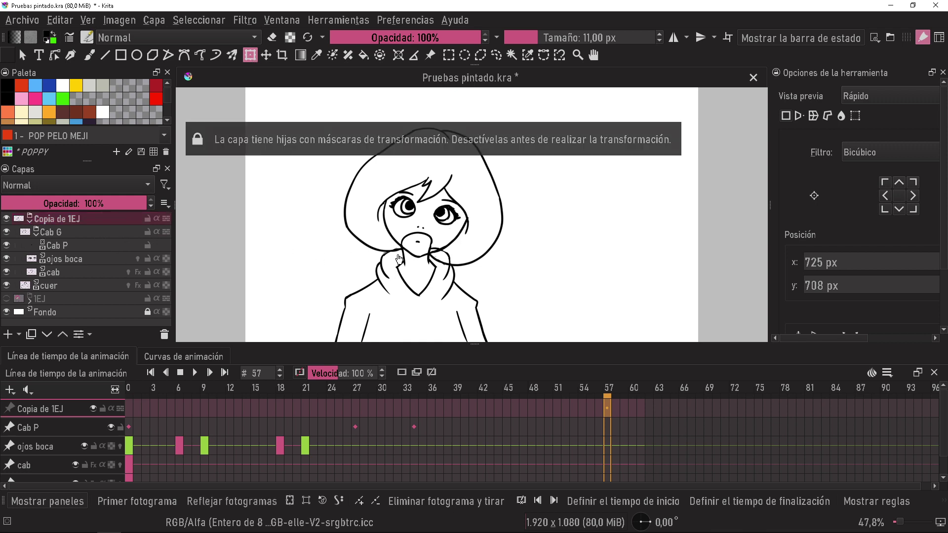
pyautogui.click(72, 231)
pyautogui.hotkey('ctrl', 'alt', 'g')
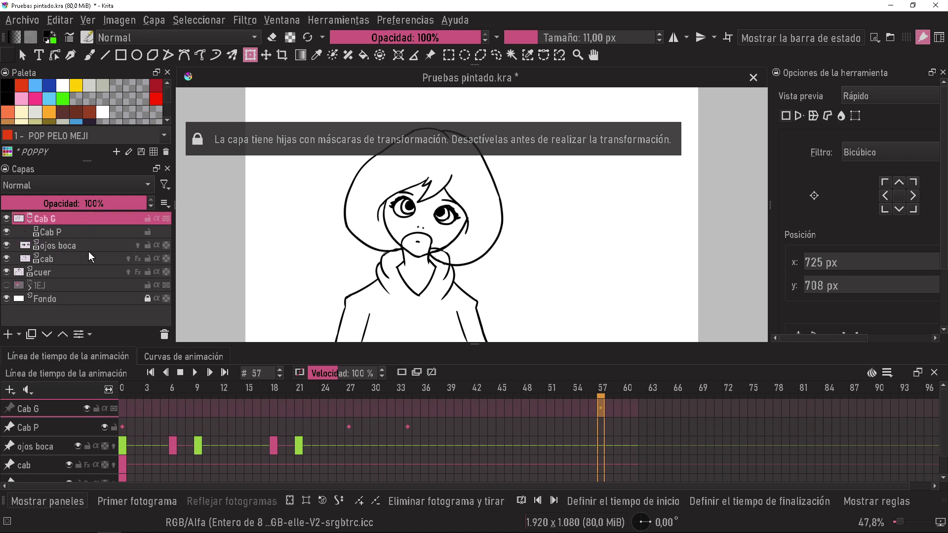
pyautogui.click(85, 260)
pyautogui.click(90, 224)
# Wrap the character layers in a new group named PJ G
pyautogui.hotkey('ctrl', 'g')
pyautogui.doubleClick(84, 220)
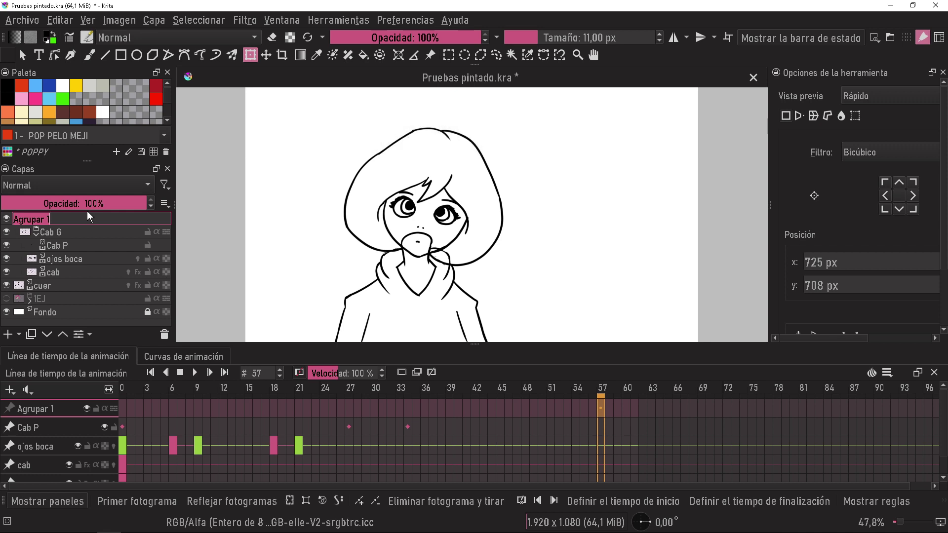
pyautogui.write('PK')
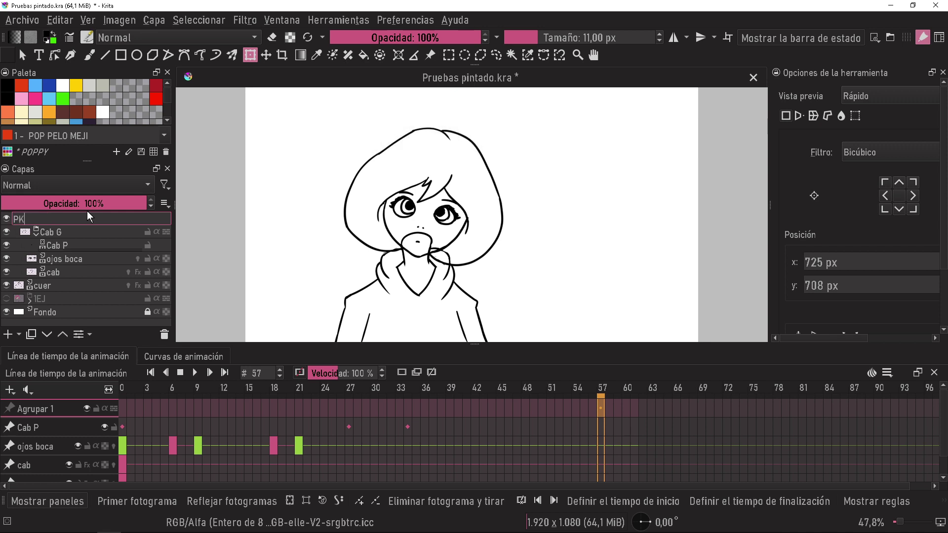
pyautogui.write(' G')
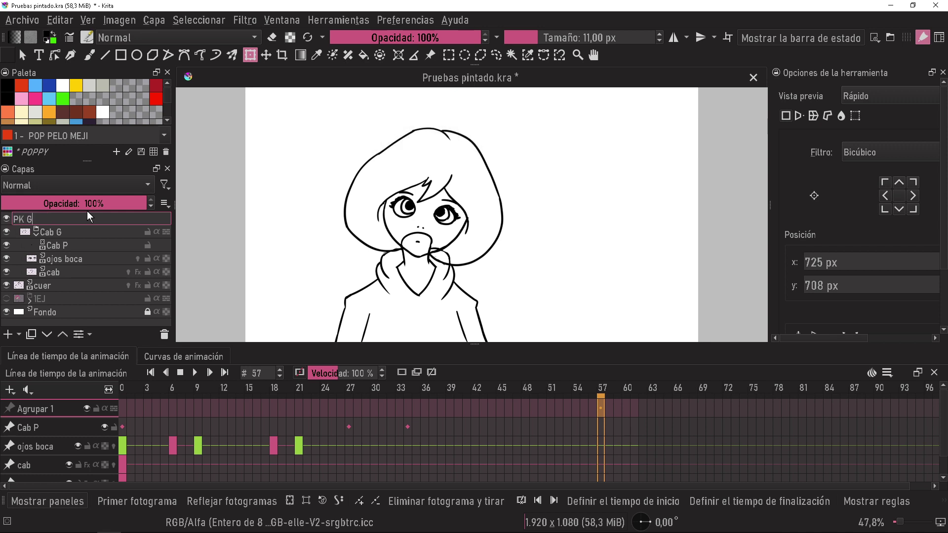
pyautogui.press('Left')
pyautogui.press('Left')
pyautogui.press('BackSpace')
pyautogui.write('JK')
pyautogui.press('BackSpace')
# Drag the cuer body layer into Cab G, then collapse and re-expand Cab G
pyautogui.click(82, 234)
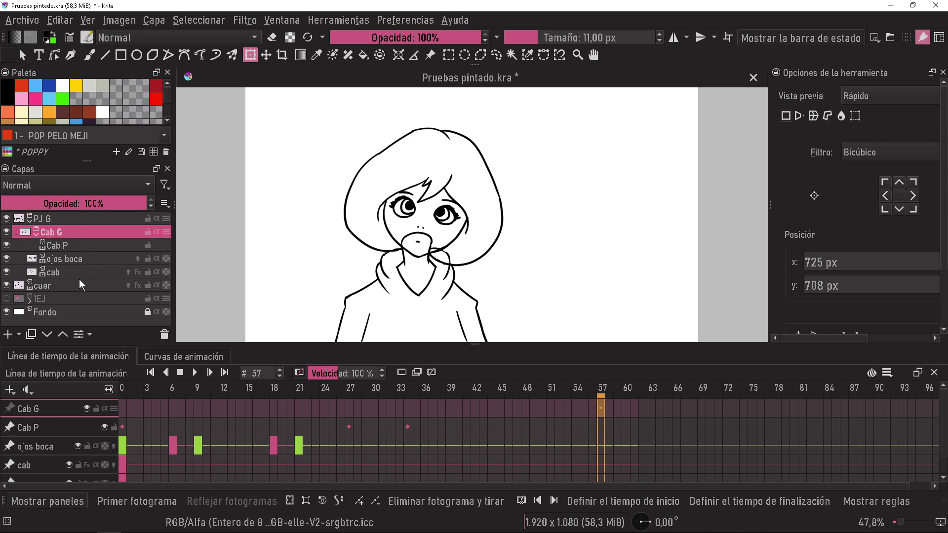
pyautogui.click(79, 276)
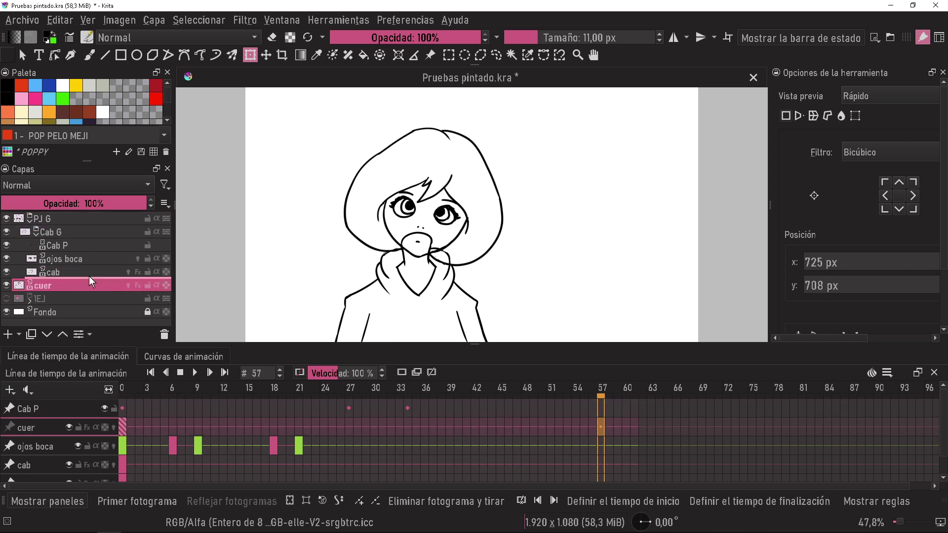
pyautogui.moveTo(76, 286); pyautogui.dragTo(89, 276)
pyautogui.click(58, 218)
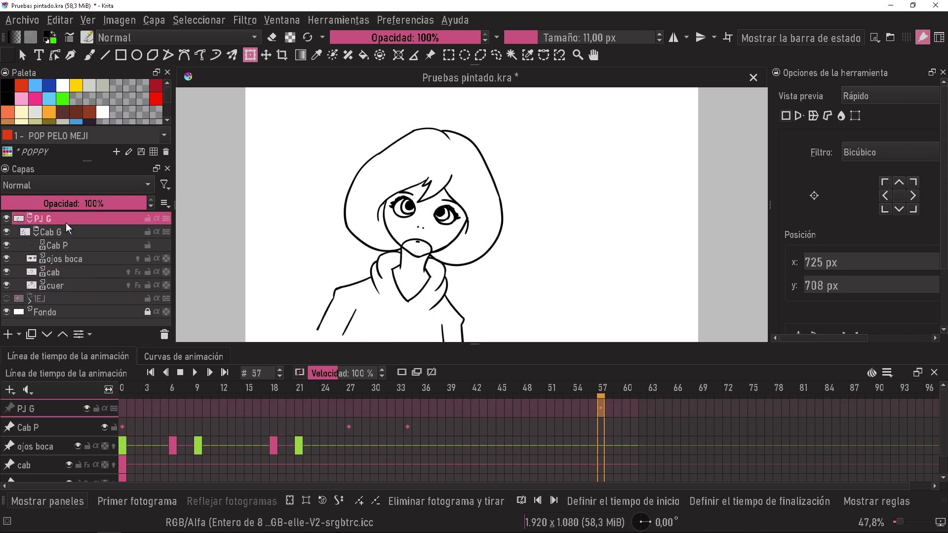
pyautogui.click(69, 288)
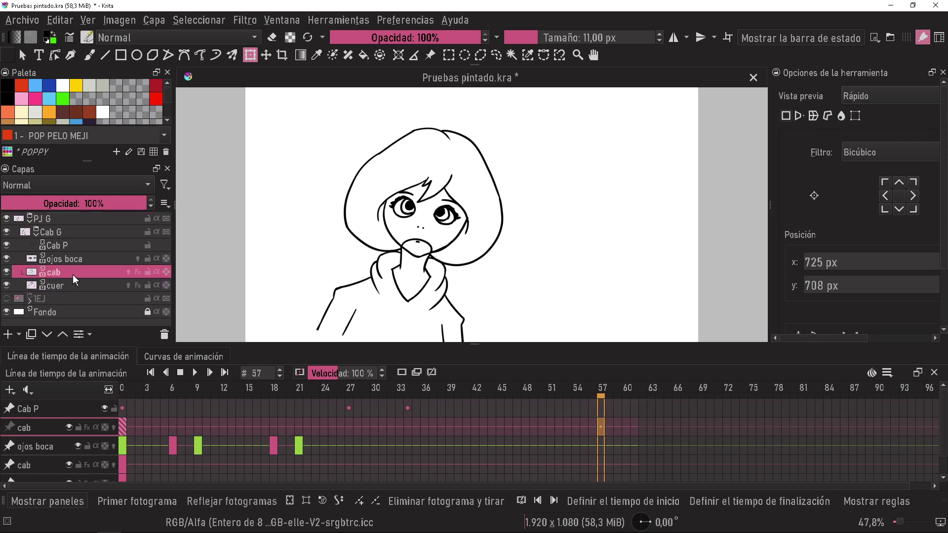
pyautogui.click(76, 259)
pyautogui.click(78, 232)
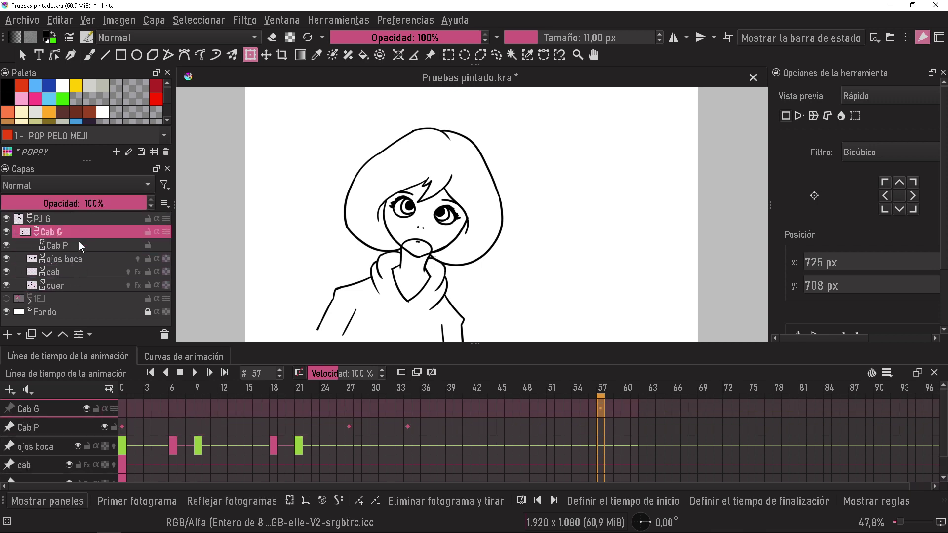
pyautogui.click(38, 231)
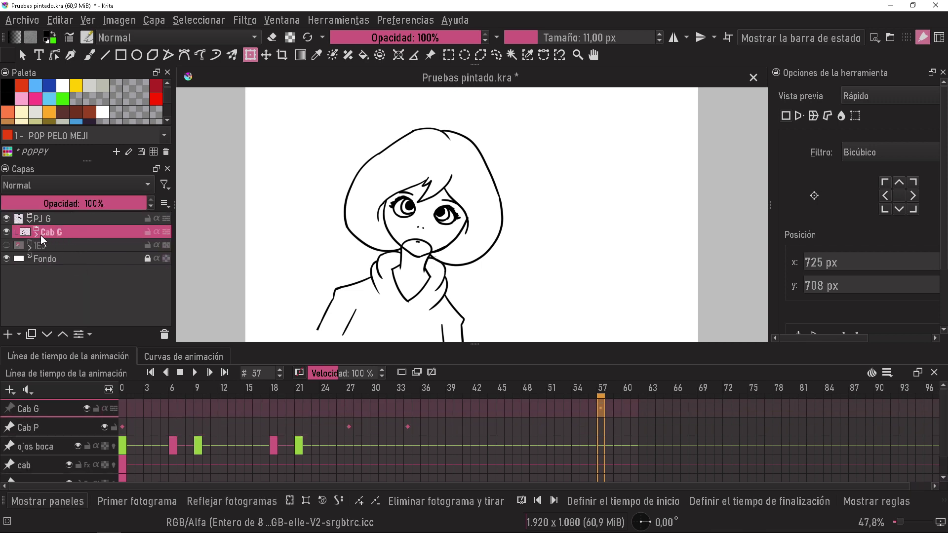
pyautogui.click(38, 233)
# Pull cuer back out of Cab G, collapse Cab G, and select PJ G
pyautogui.moveTo(70, 283); pyautogui.dragTo(75, 295)
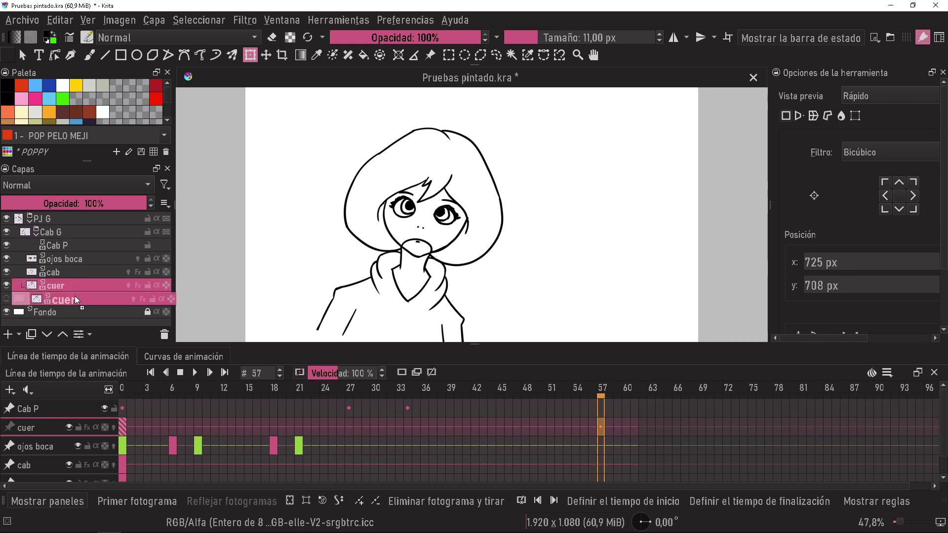
pyautogui.click(77, 275)
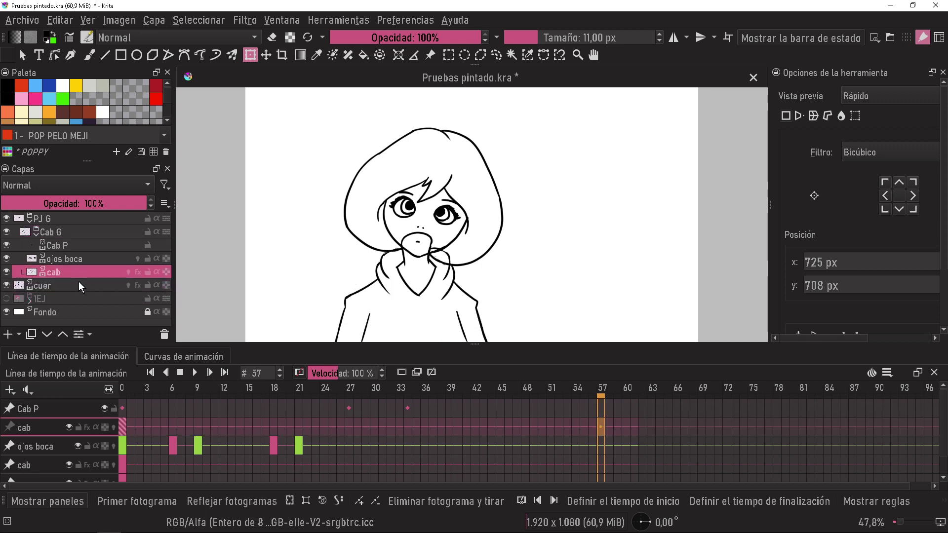
pyautogui.click(38, 233)
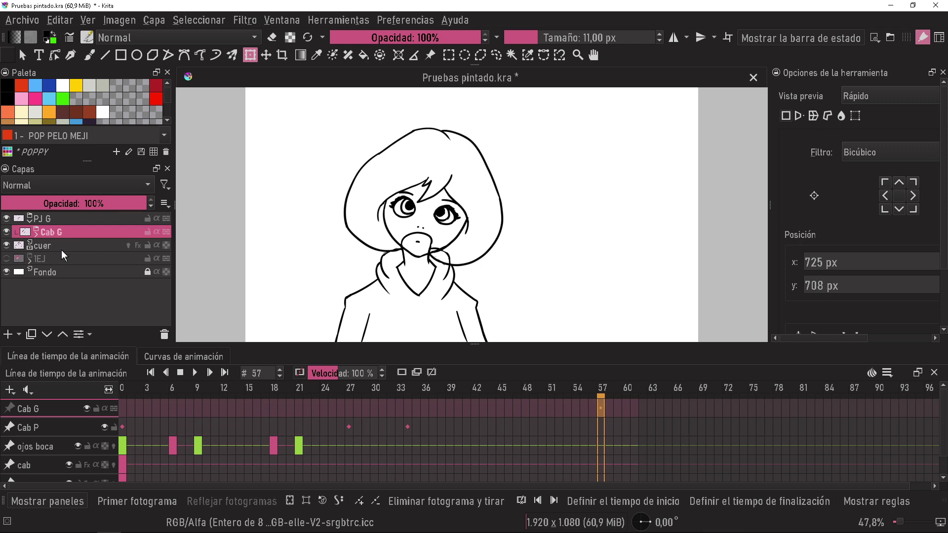
pyautogui.click(62, 250)
pyautogui.click(65, 219)
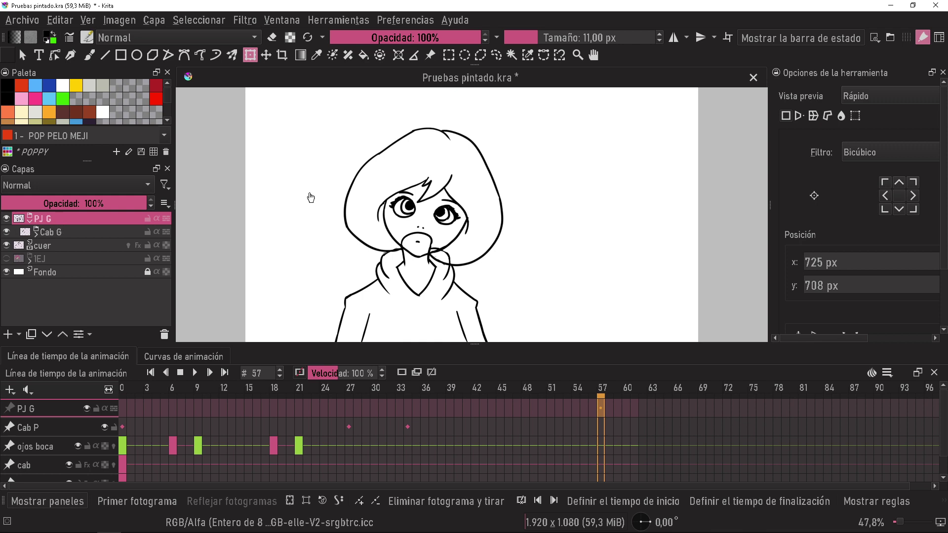
# Try transforming PJ G, toggle Cab G's visibility, and hide the Cab P layer
pyautogui.click(452, 267)
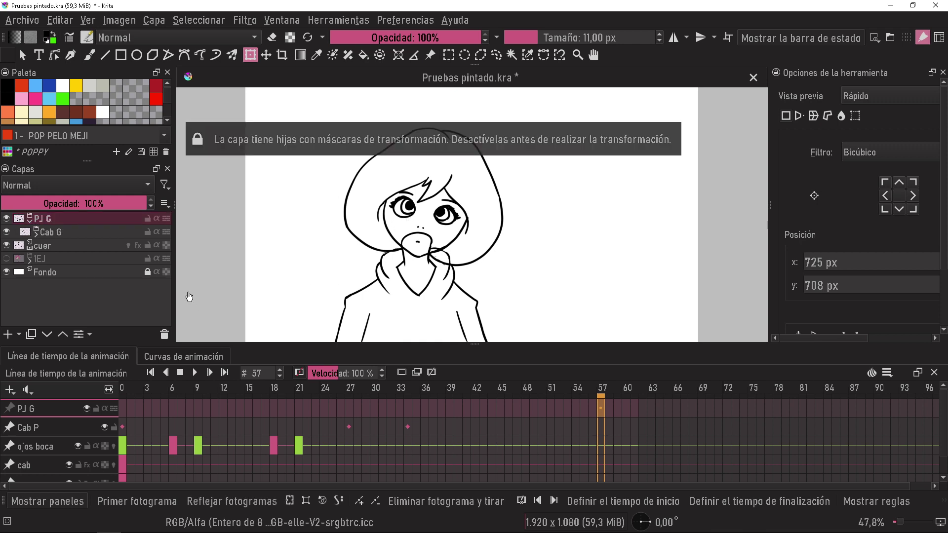
pyautogui.click(36, 232)
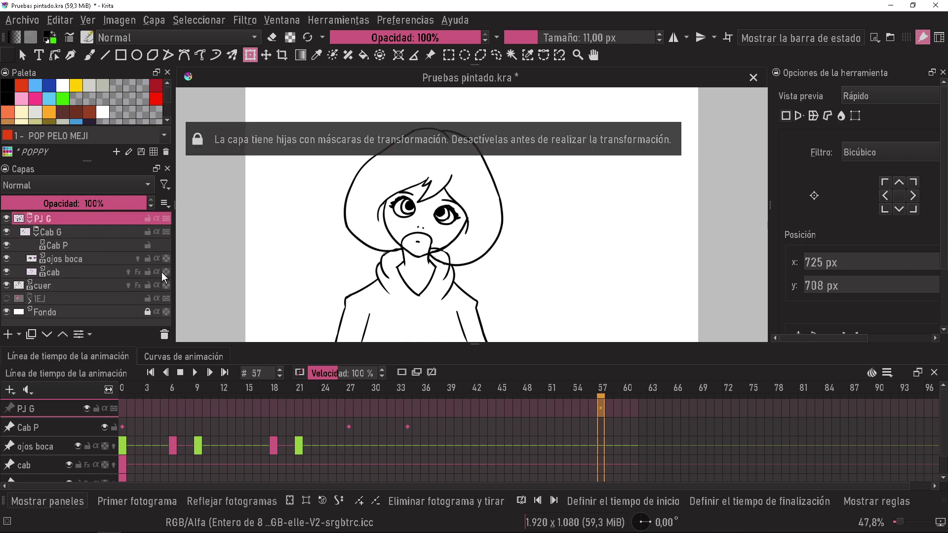
pyautogui.click(87, 286)
pyautogui.click(96, 218)
pyautogui.click(382, 242)
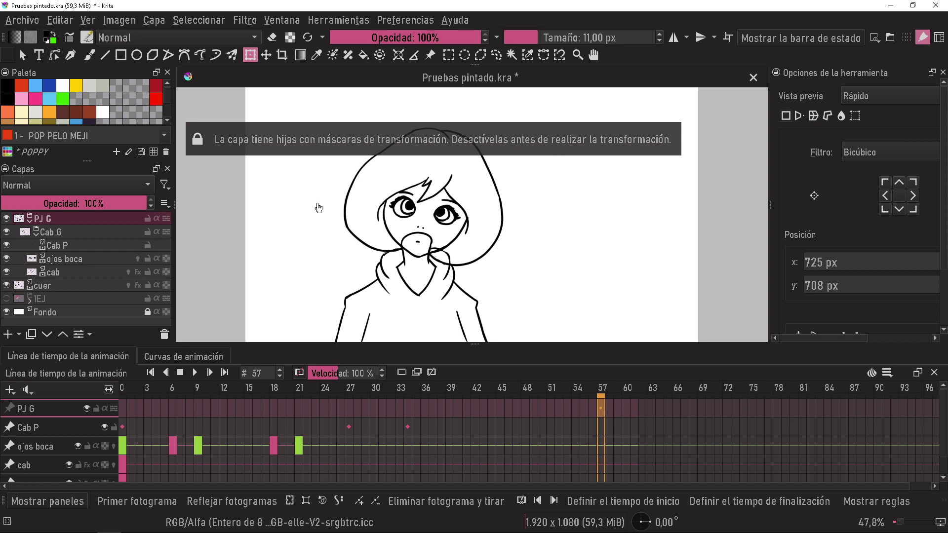
pyautogui.click(7, 233)
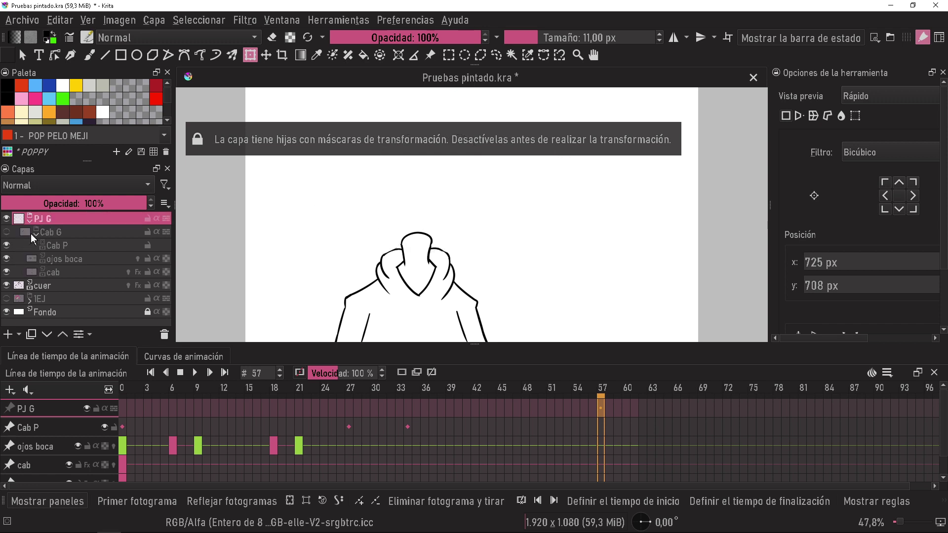
pyautogui.click(7, 233)
pyautogui.click(7, 245)
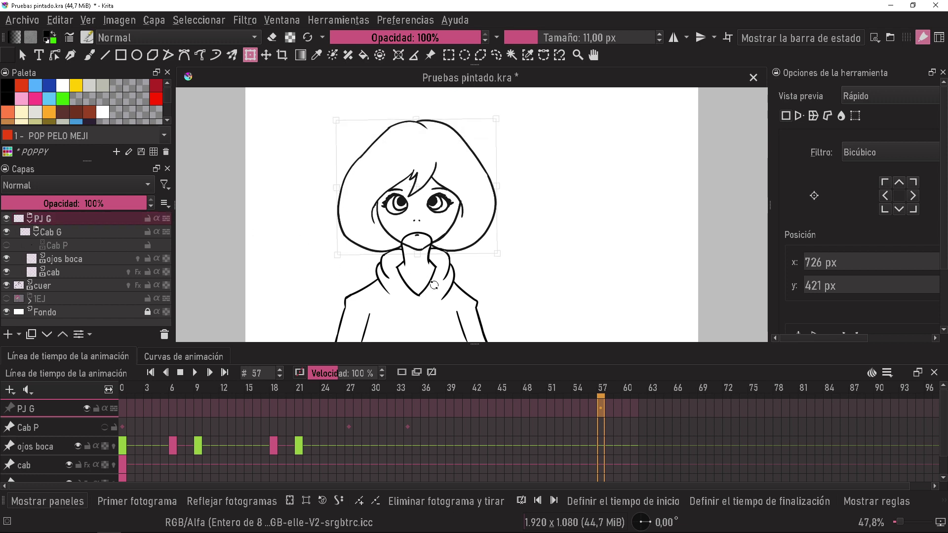
# Select PJ G and move the whole character figure with the Transform tool
pyautogui.scroll(-1, 434, 285)
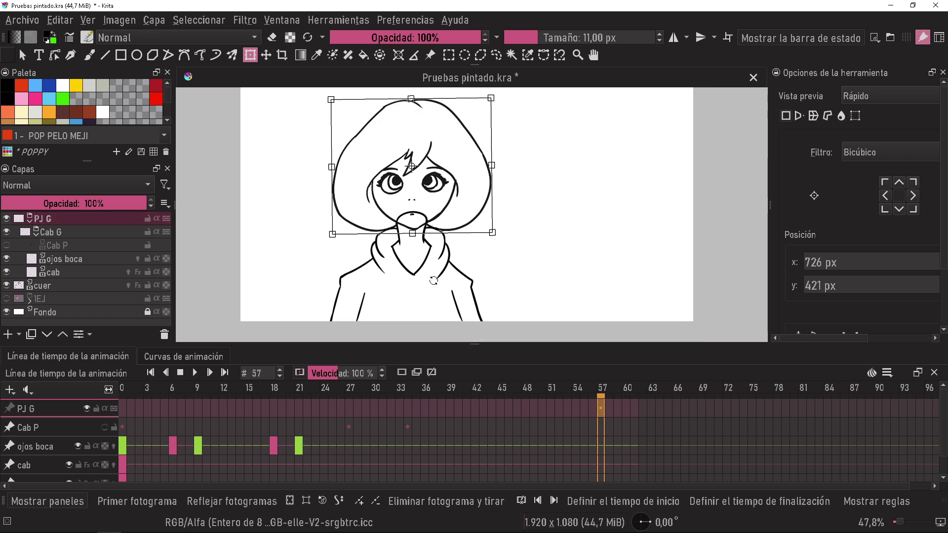
pyautogui.click(66, 286)
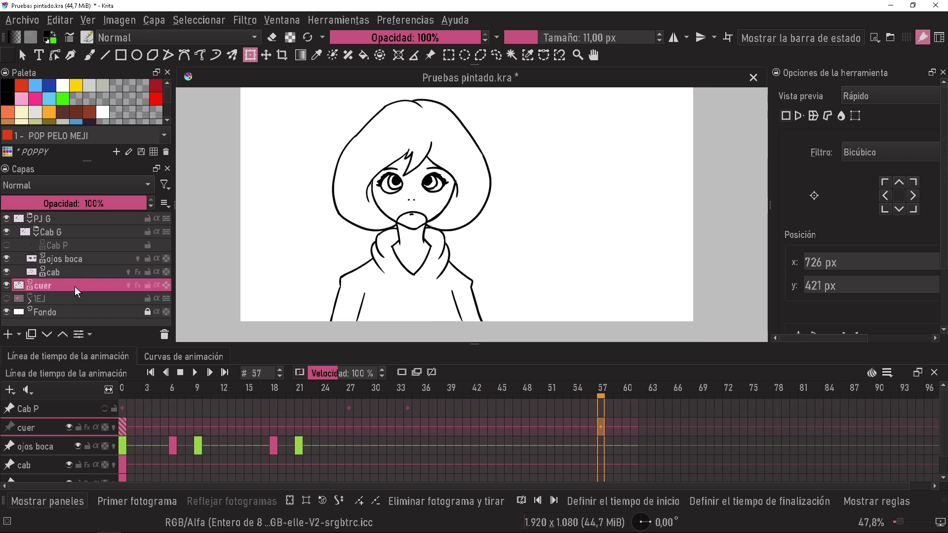
pyautogui.click(34, 232)
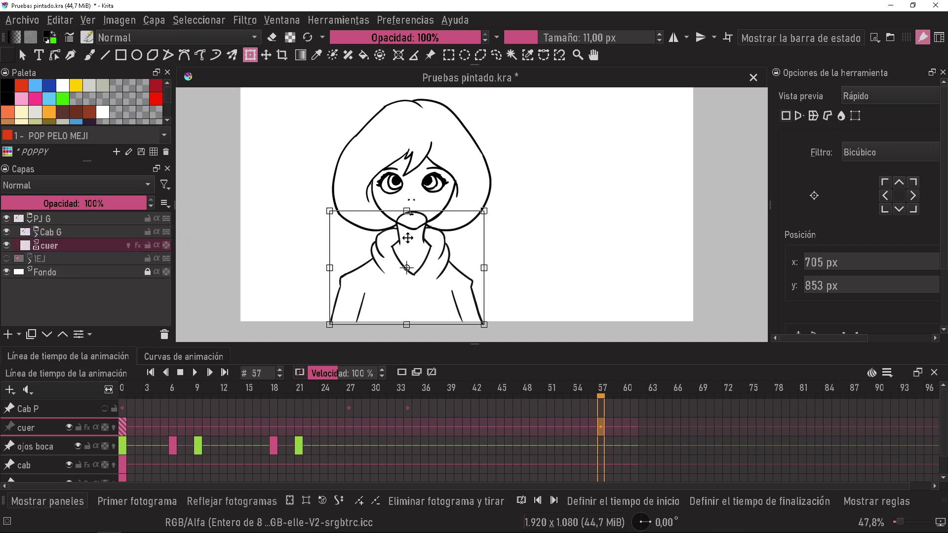
pyautogui.click(84, 220)
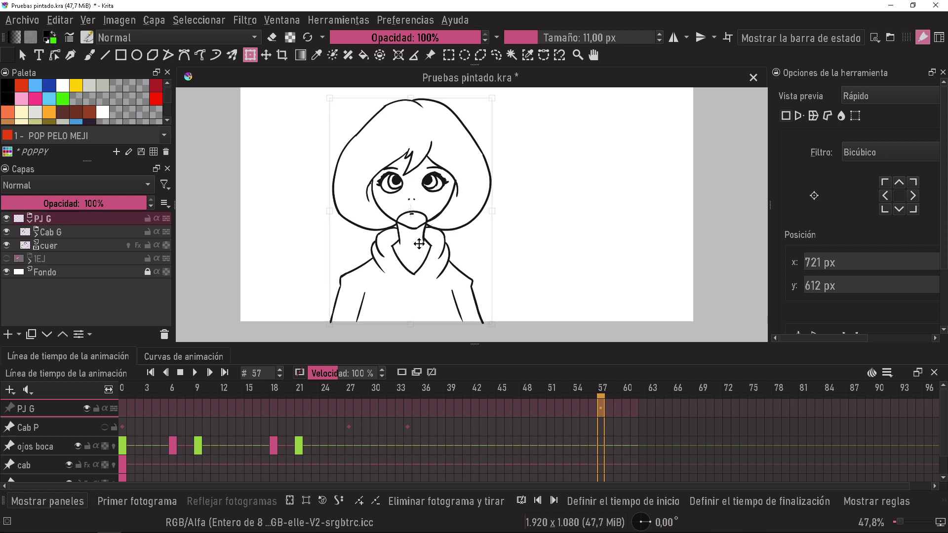
pyautogui.moveTo(419, 244); pyautogui.dragTo(442, 245)
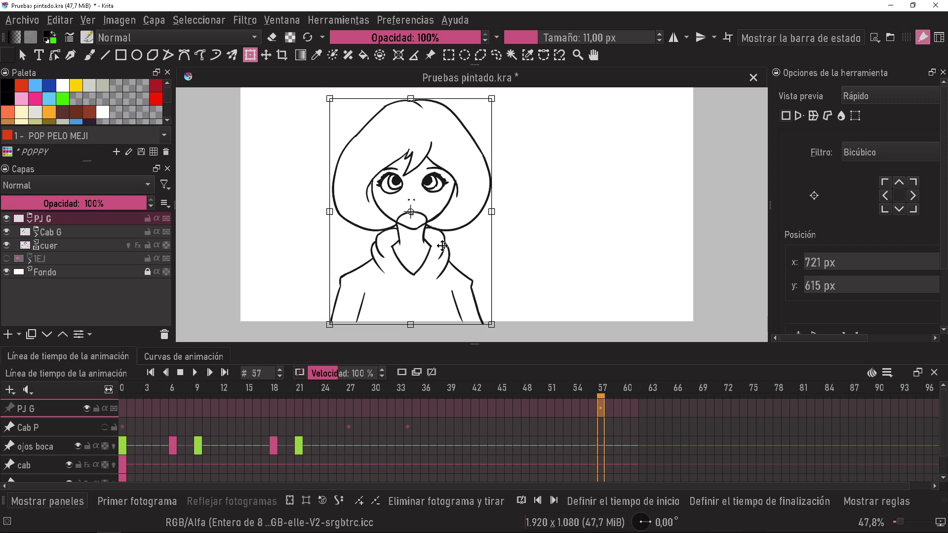
pyautogui.click(36, 232)
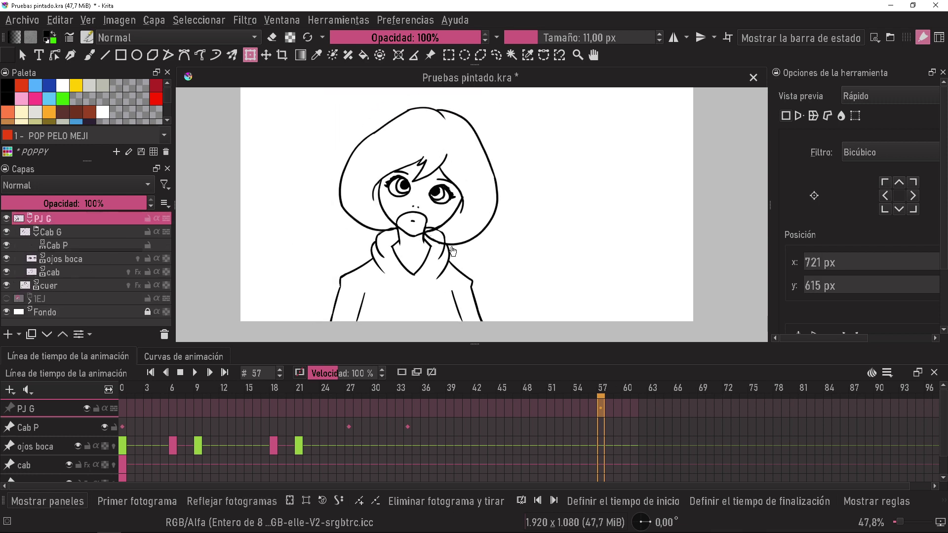
pyautogui.click(395, 271)
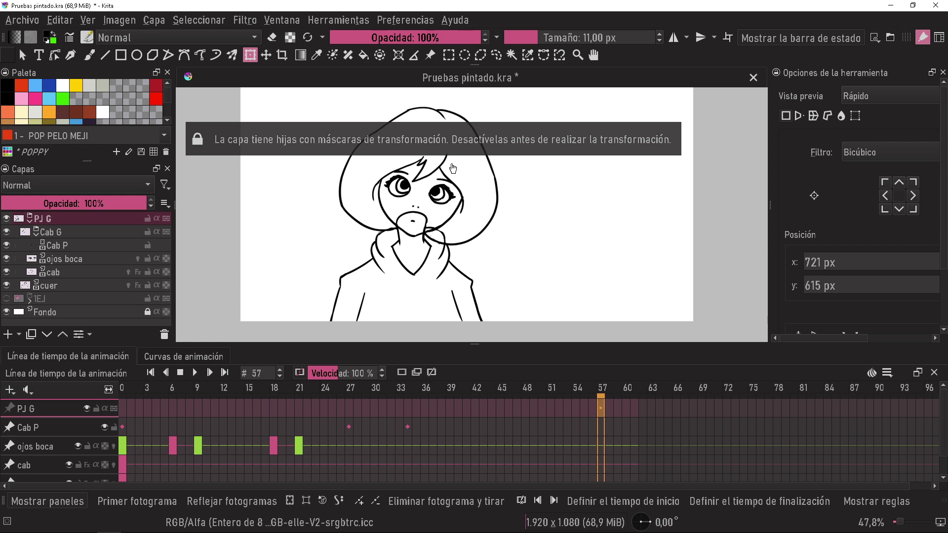
# Switch between Cab P and PJ G, retrying the whole-character transform
pyautogui.click(74, 246)
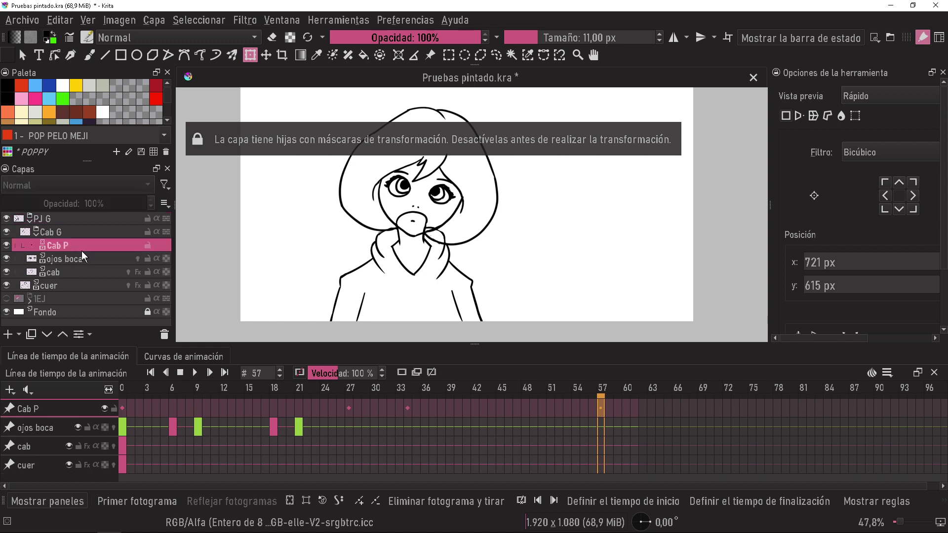
pyautogui.click(84, 220)
pyautogui.click(78, 246)
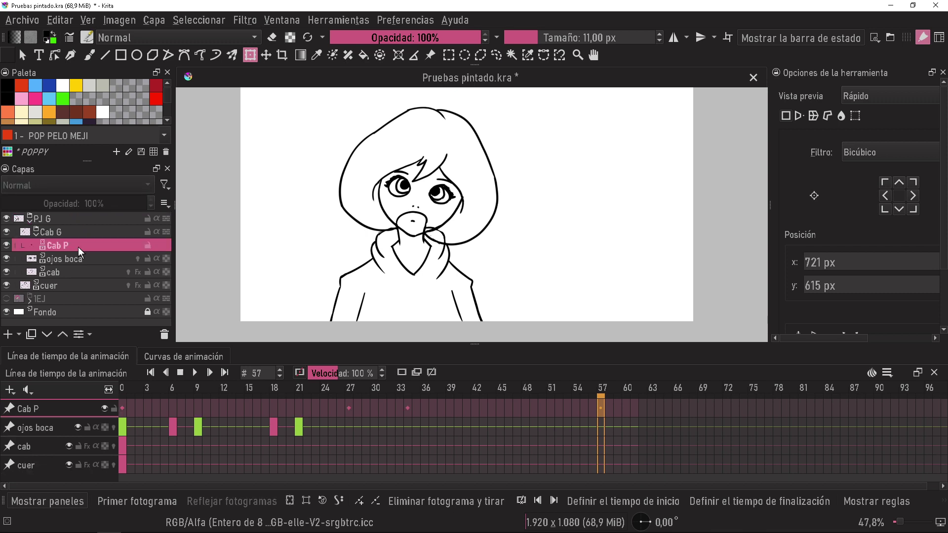
pyautogui.click(139, 221)
pyautogui.click(397, 240)
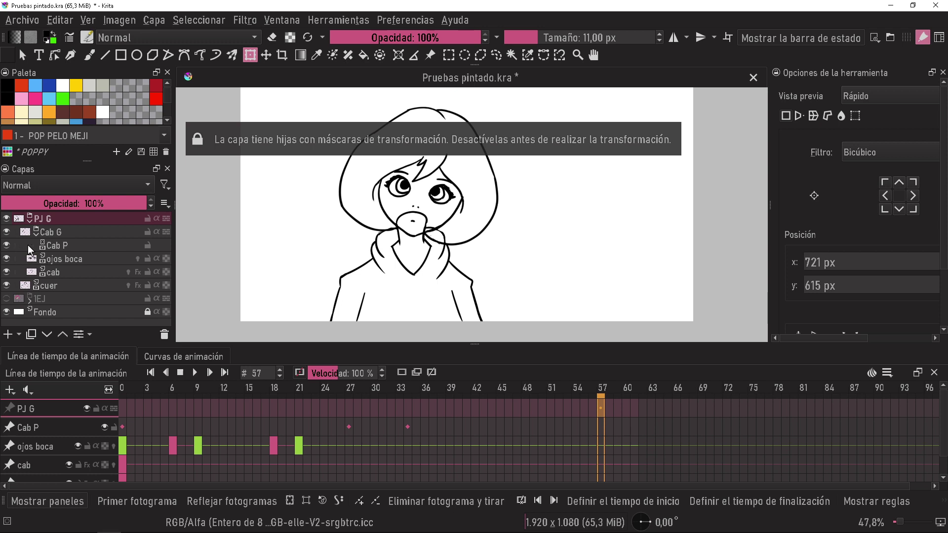
# Hide Cab P, shift the PJ G character right, then undo the move
pyautogui.click(58, 247)
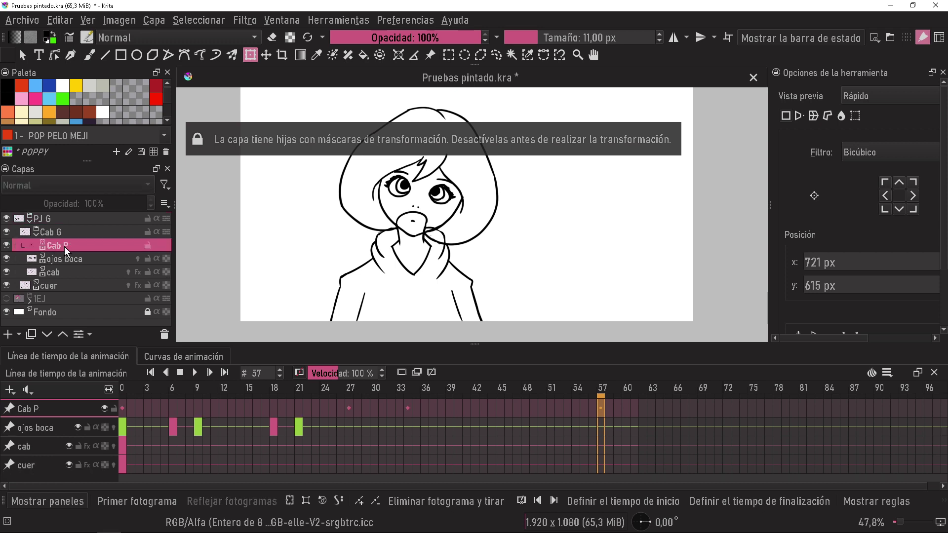
pyautogui.click(6, 246)
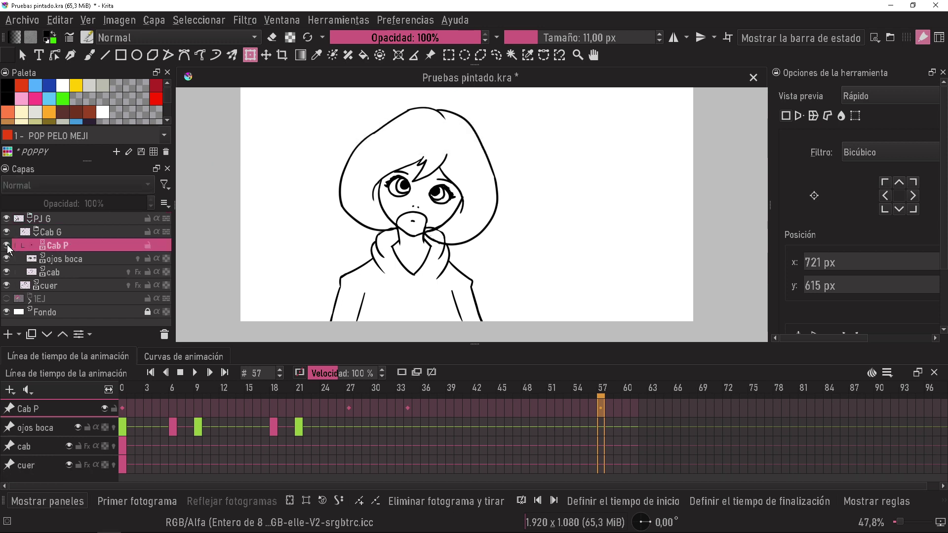
pyautogui.click(74, 219)
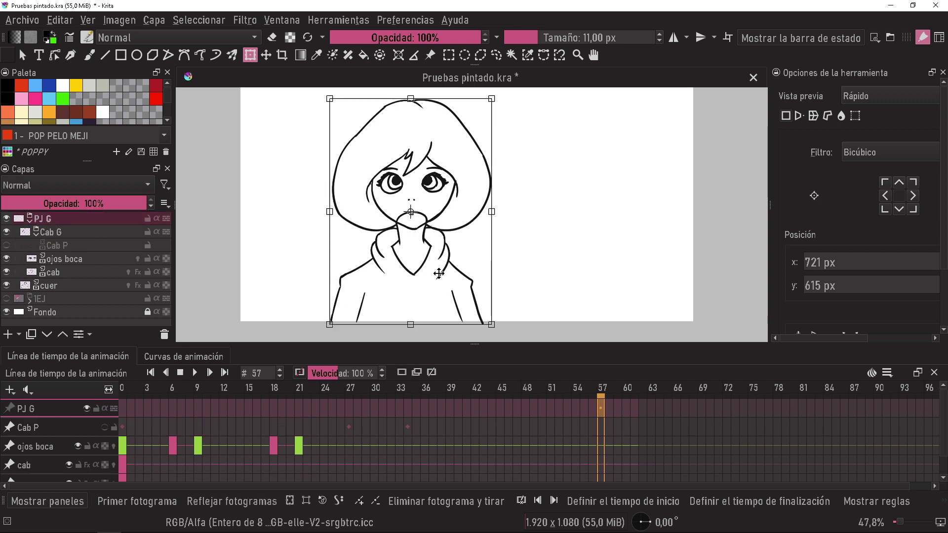
pyautogui.moveTo(434, 275); pyautogui.dragTo(456, 264)
pyautogui.hotkey('ctrl', 'z')
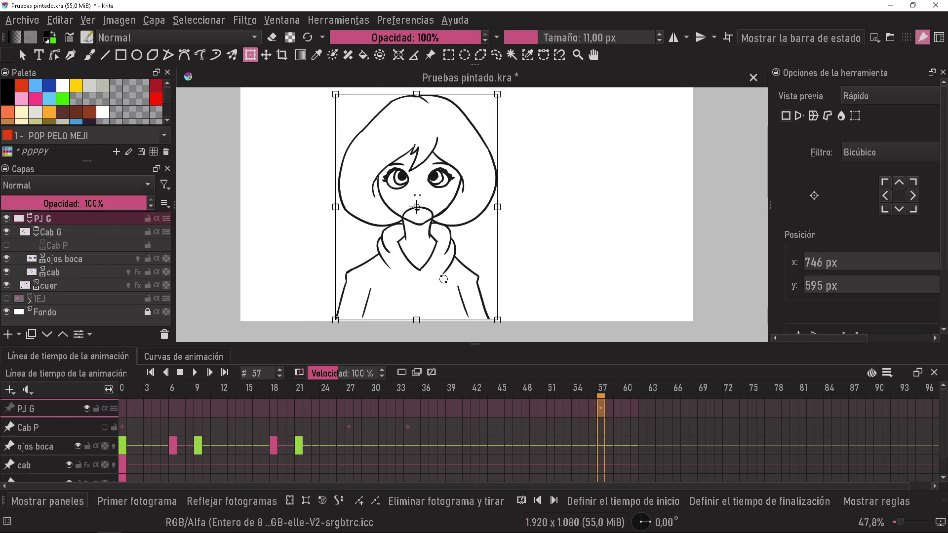
pyautogui.hotkey('ctrl', 'z')
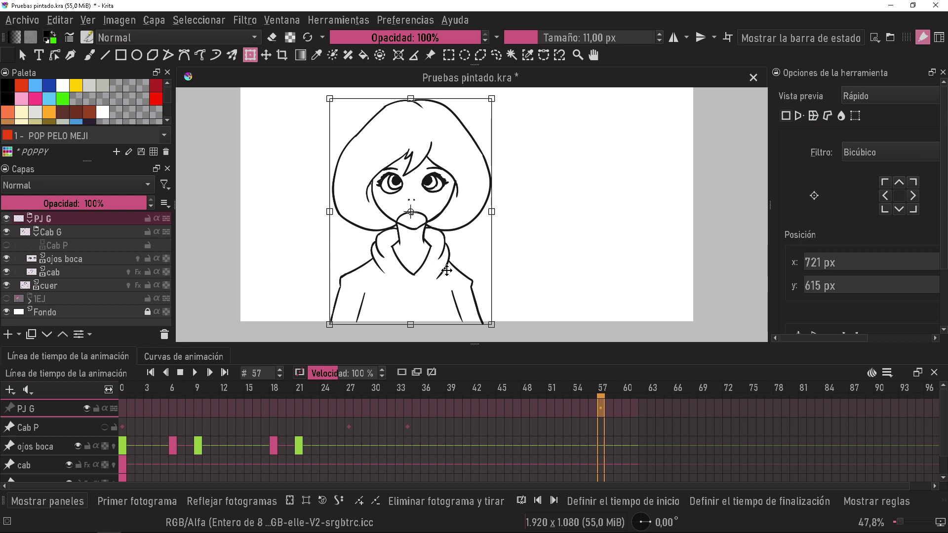
pyautogui.click(79, 218)
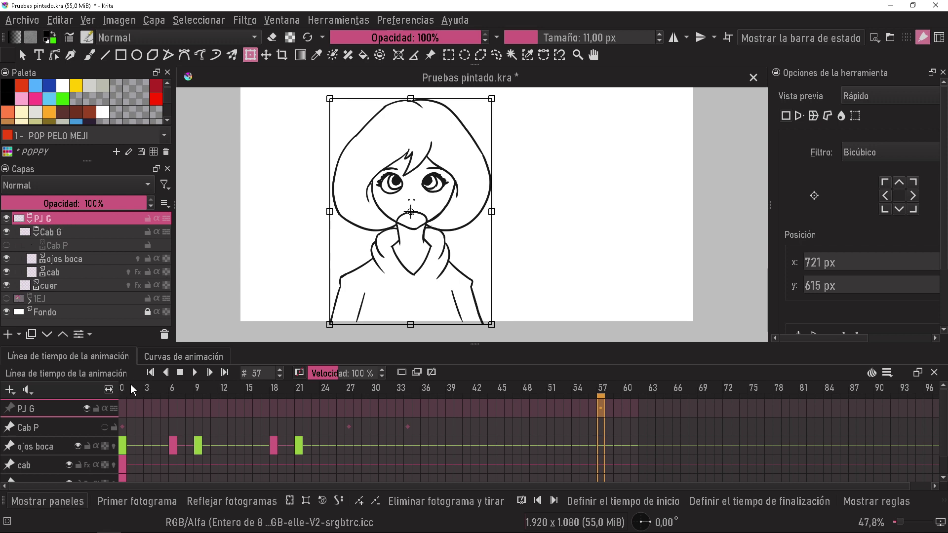
# Add a transform mask to the PJ G group, name it PG P, and return to frame 0
pyautogui.rightClick(81, 223)
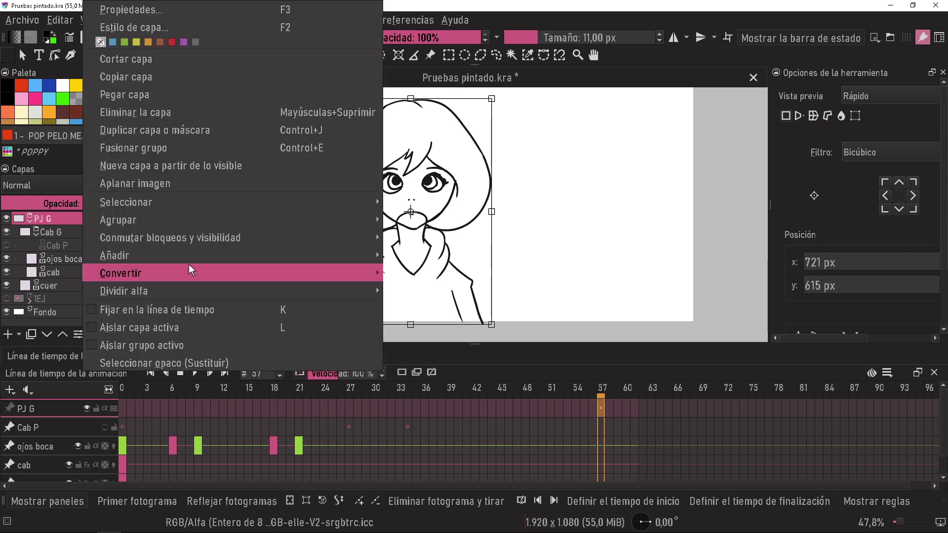
pyautogui.moveTo(229, 254)
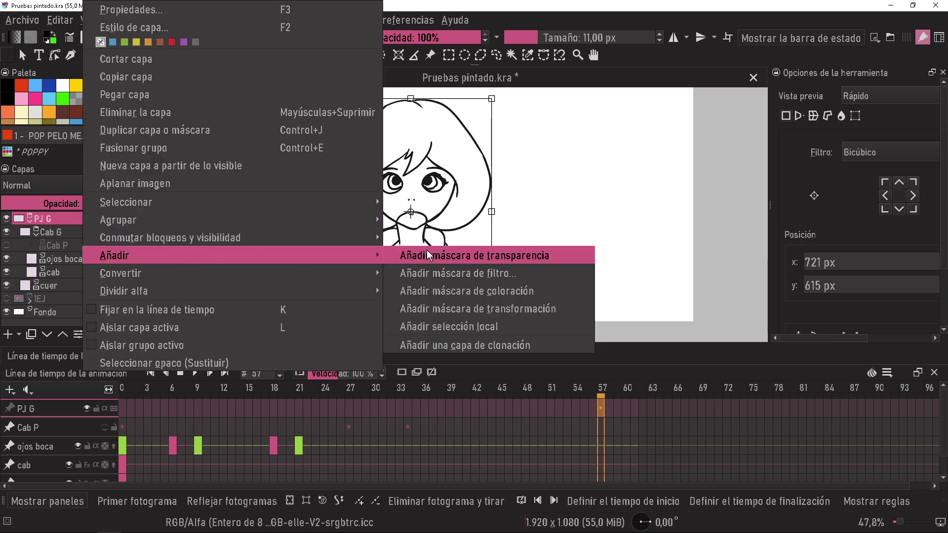
pyautogui.click(522, 310)
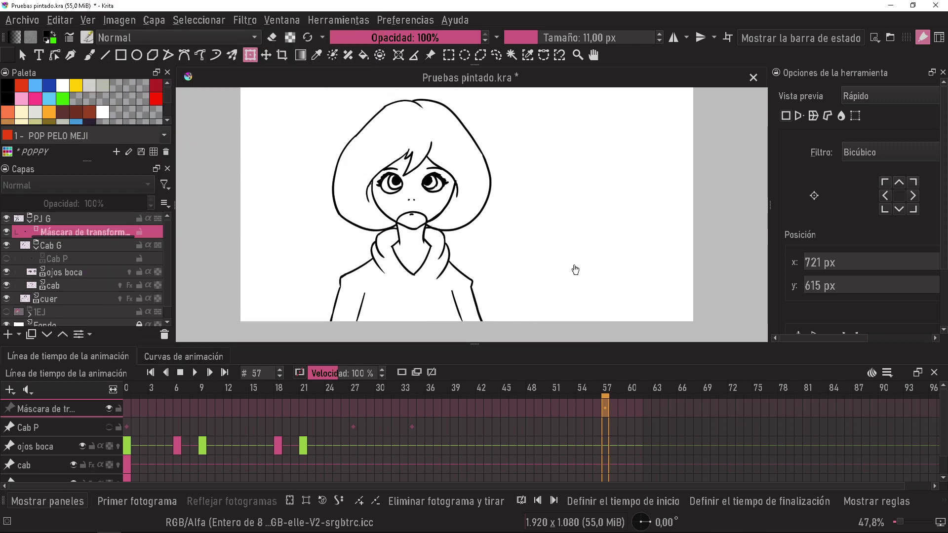
pyautogui.doubleClick(84, 233)
pyautogui.moveTo(131, 233); pyautogui.dragTo(19, 232)
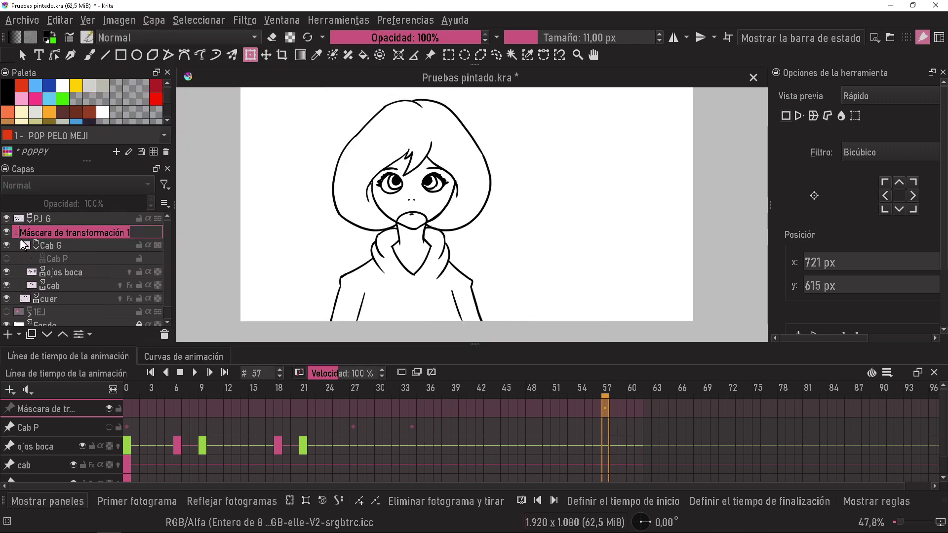
pyautogui.write('PG ')
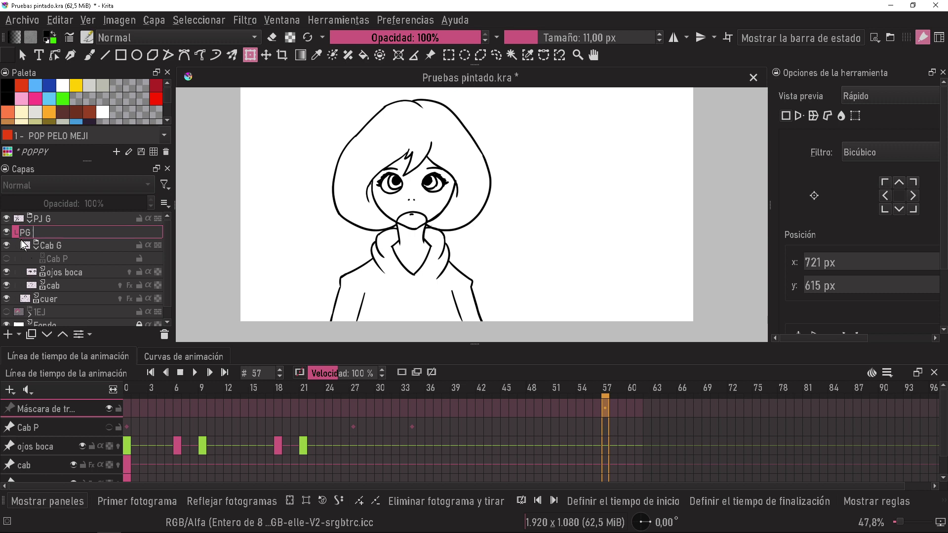
pyautogui.write('P')
pyautogui.press('Return')
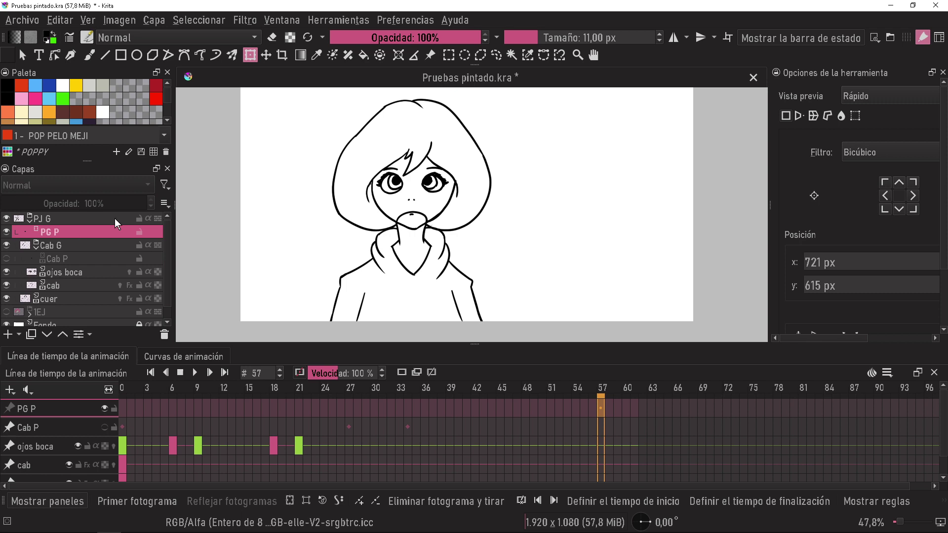
pyautogui.click(16, 410)
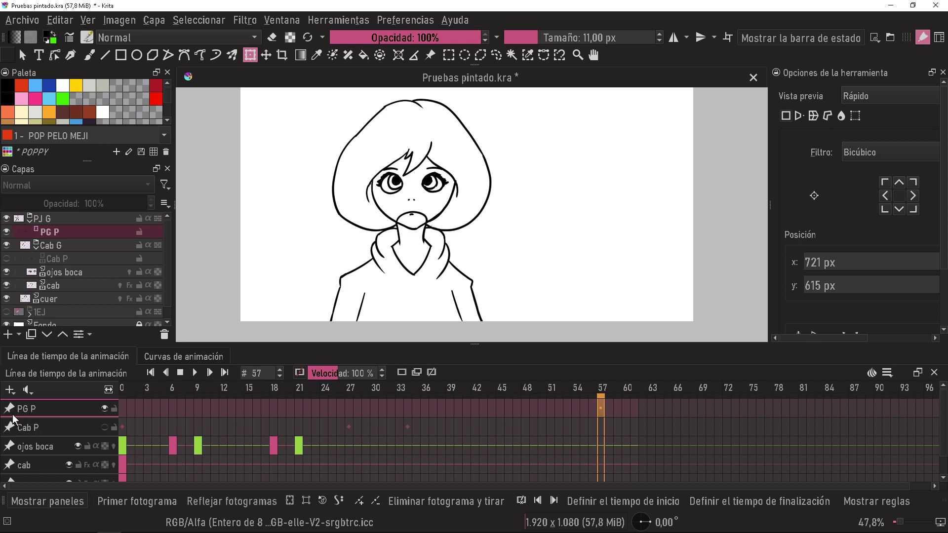
# Zoom the curves out to 180 frames and add PG P keyframes at frame 26
pyautogui.click(124, 415)
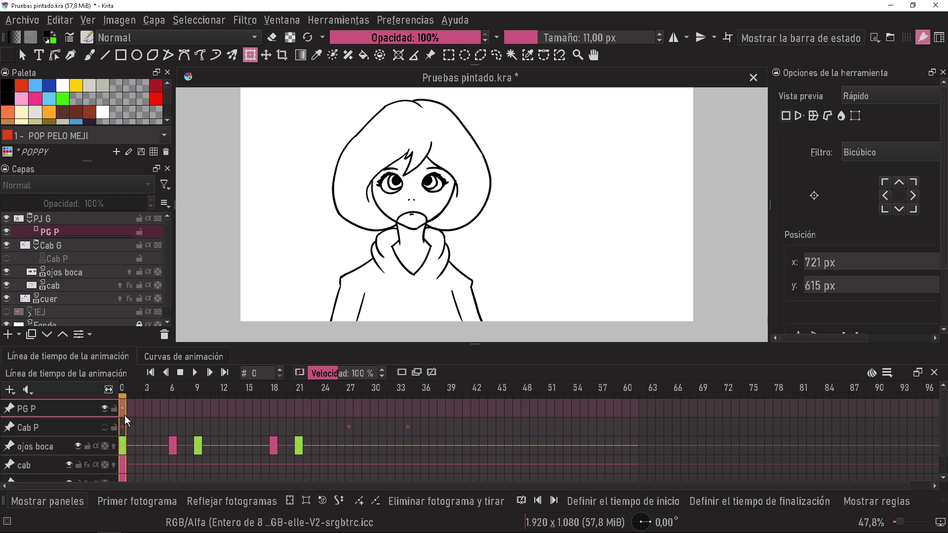
pyautogui.click(196, 361)
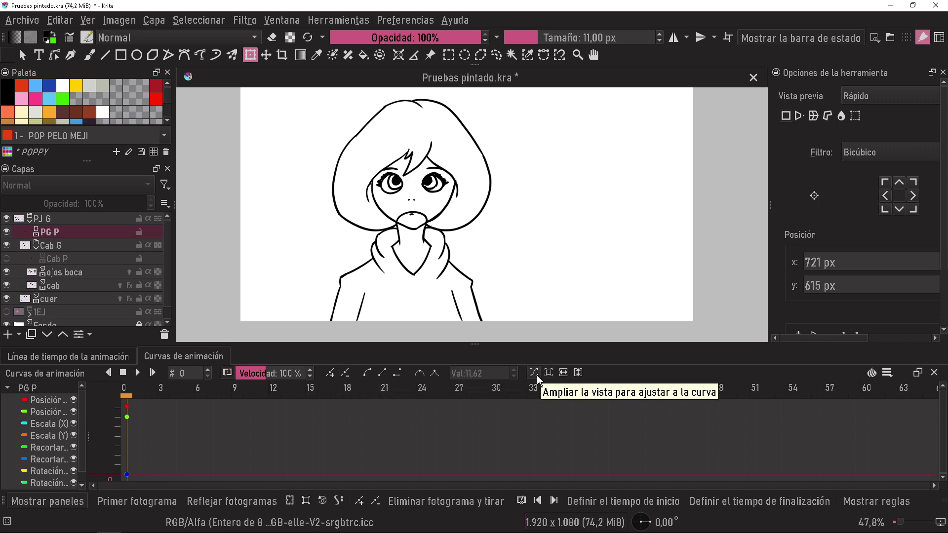
pyautogui.moveTo(564, 378); pyautogui.dragTo(543, 381)
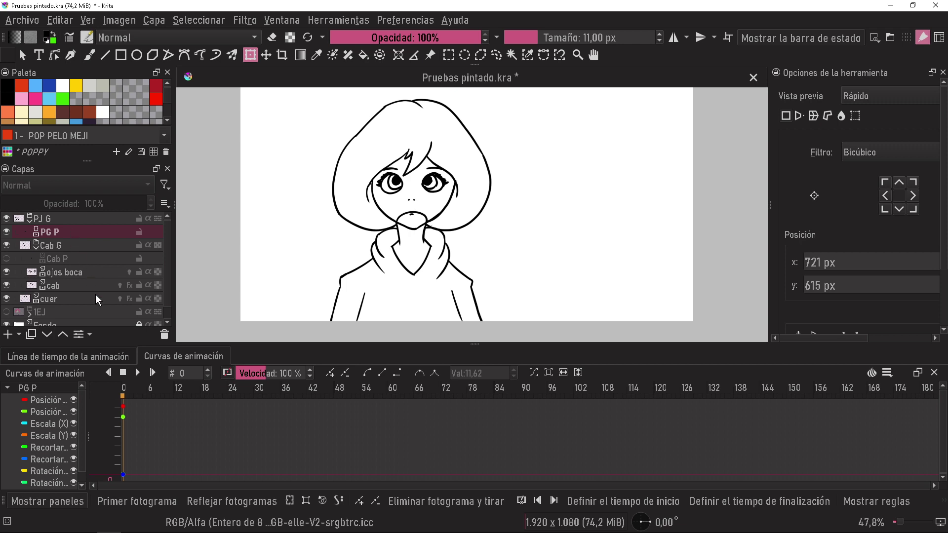
pyautogui.click(68, 356)
pyautogui.click(344, 387)
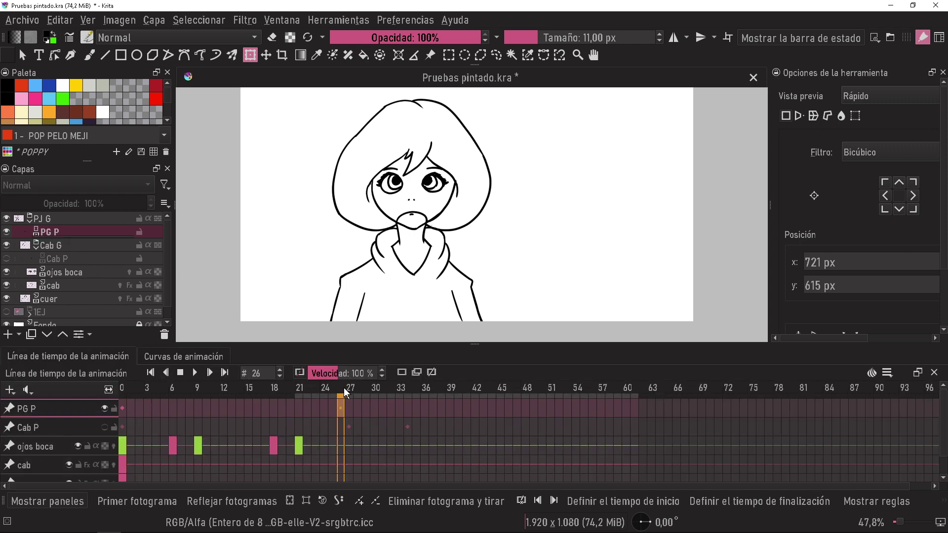
pyautogui.moveTo(344, 387); pyautogui.dragTo(339, 390)
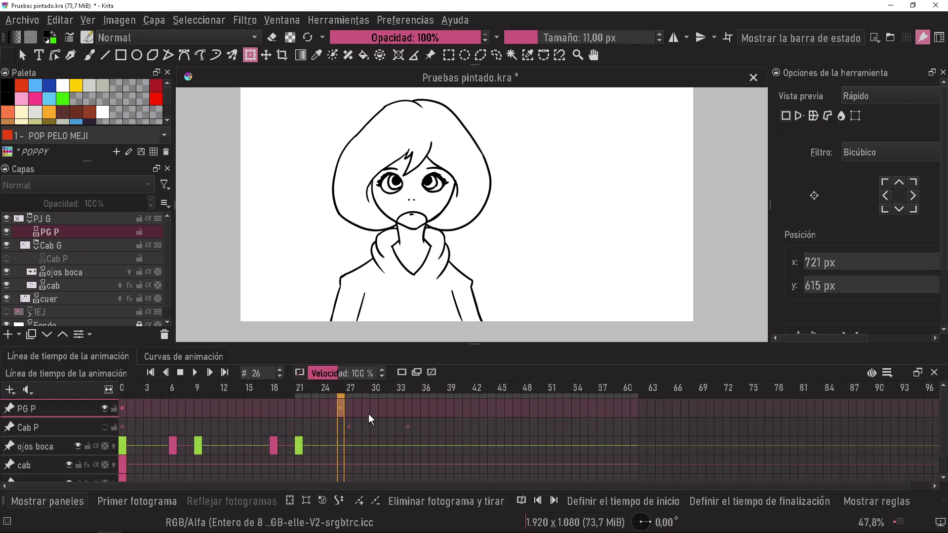
pyautogui.click(200, 359)
pyautogui.click(332, 373)
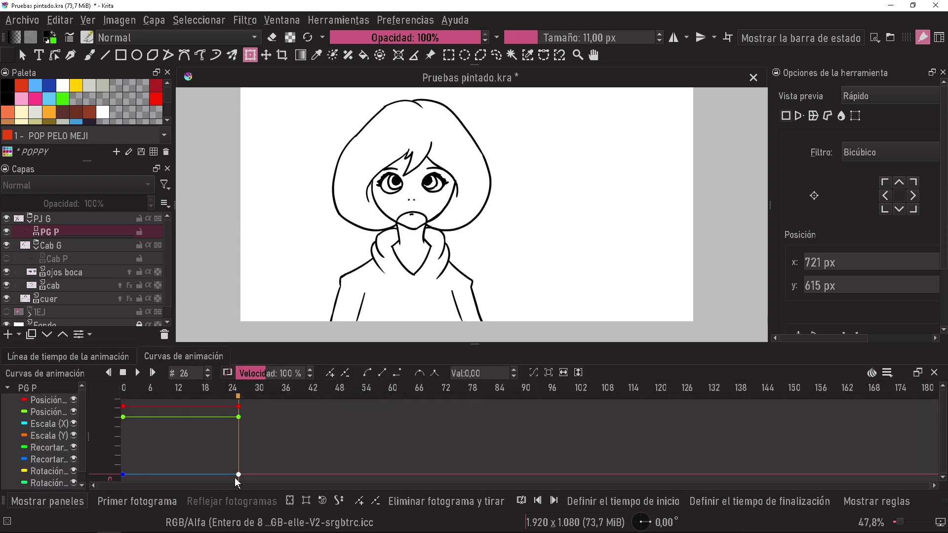
# Add keyframes at frame 35 on all of PG P's animation curves
pyautogui.click(61, 355)
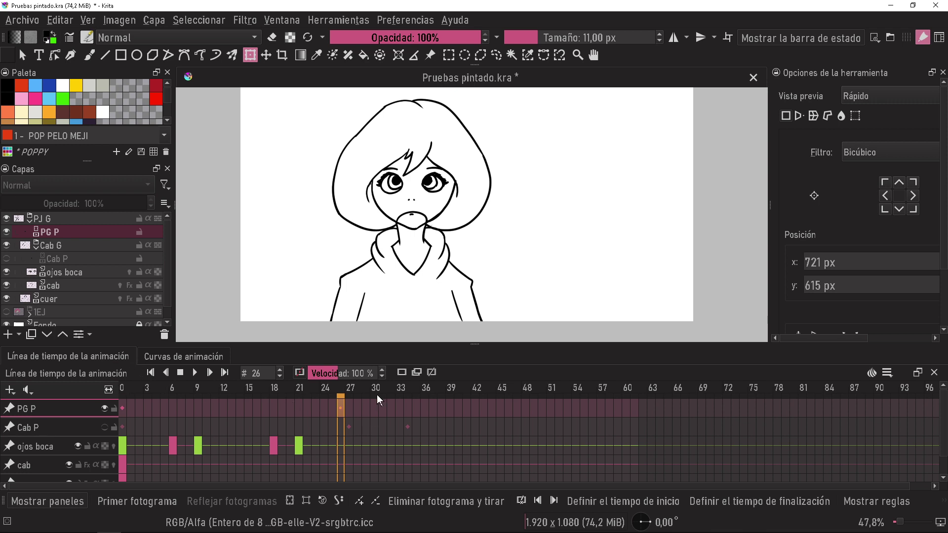
pyautogui.moveTo(377, 394); pyautogui.dragTo(416, 393)
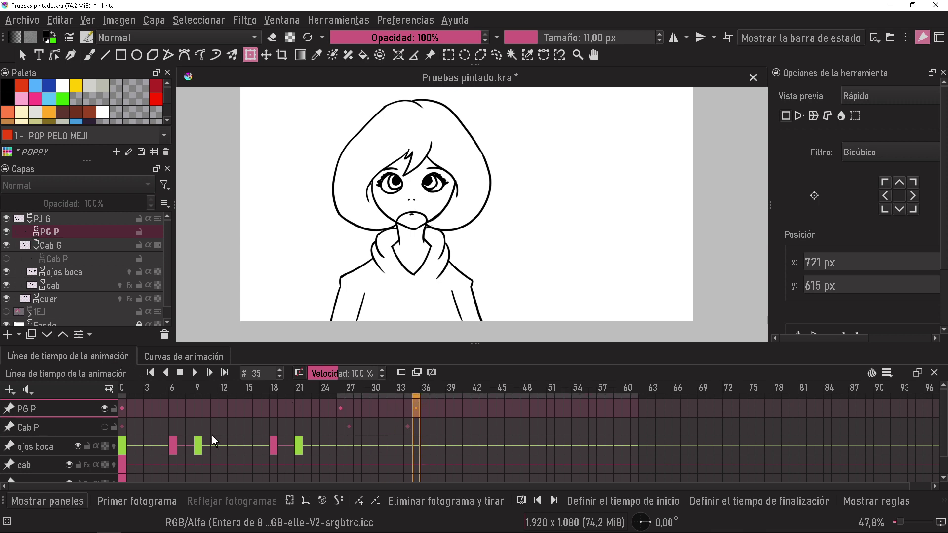
pyautogui.click(183, 356)
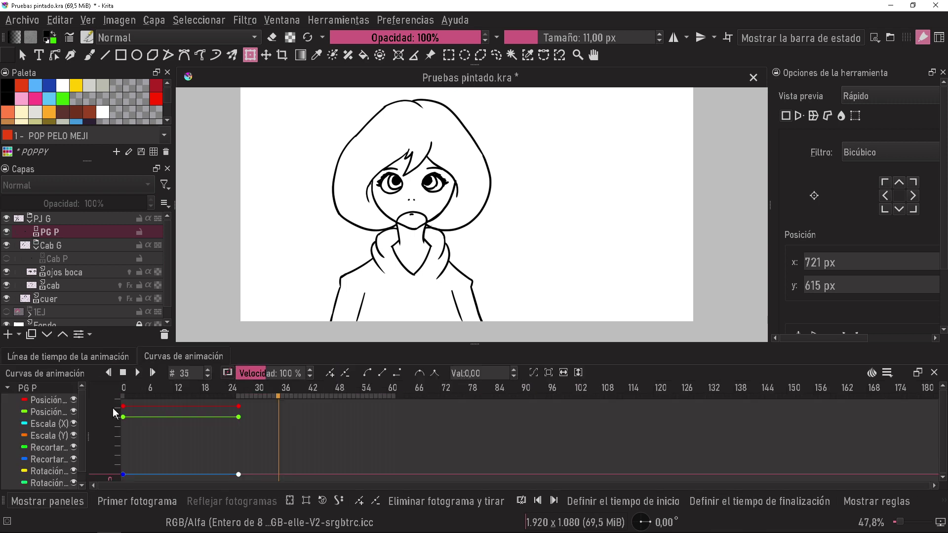
pyautogui.click(330, 373)
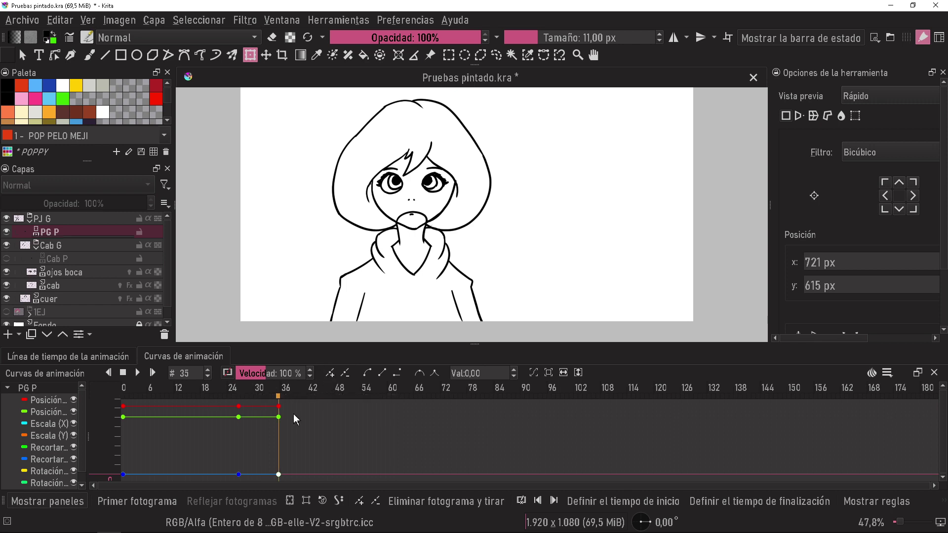
pyautogui.click(60, 357)
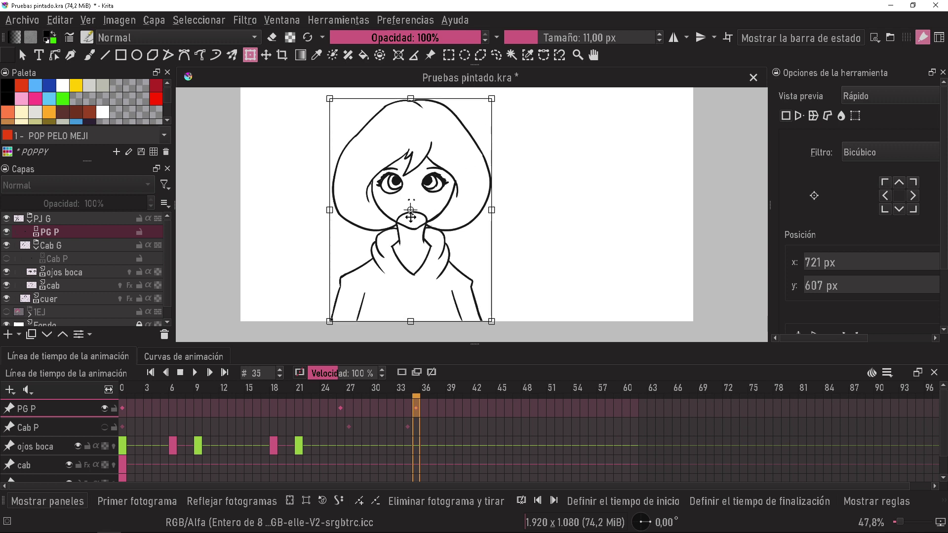
# Pivot PG P at the figure's base, tilt it clockwise, lower it slightly, and apply
pyautogui.moveTo(503, 91); pyautogui.dragTo(507, 112)
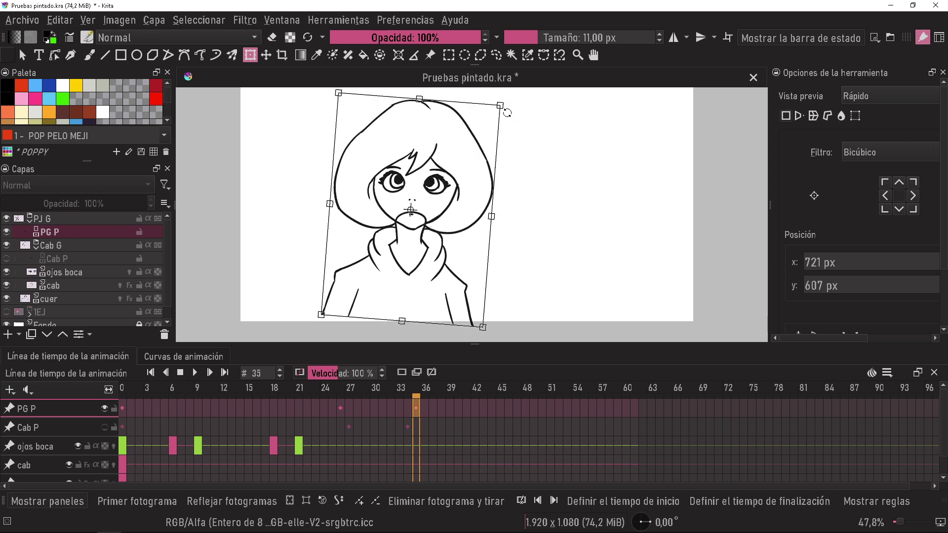
pyautogui.hotkey('ctrl', 'z')
pyautogui.moveTo(411, 210); pyautogui.dragTo(411, 322)
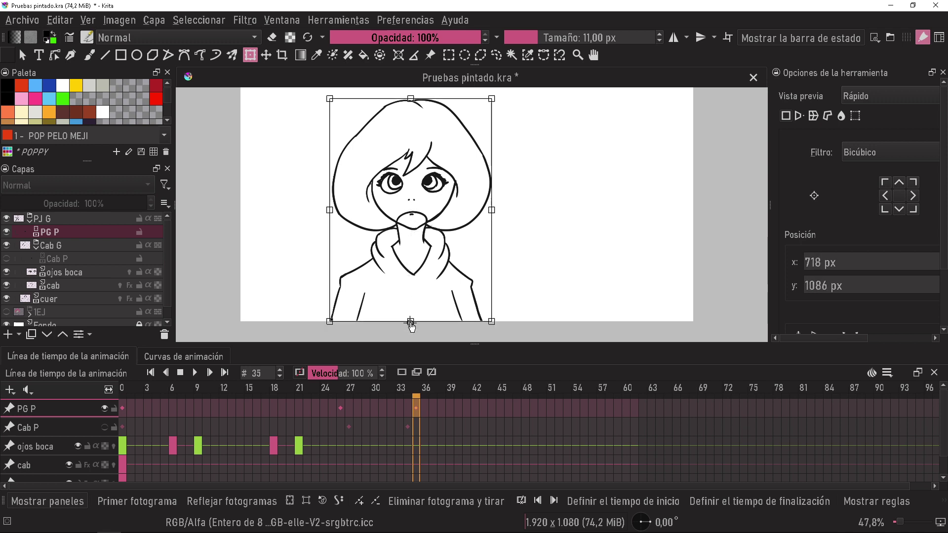
pyautogui.moveTo(507, 102); pyautogui.dragTo(506, 111)
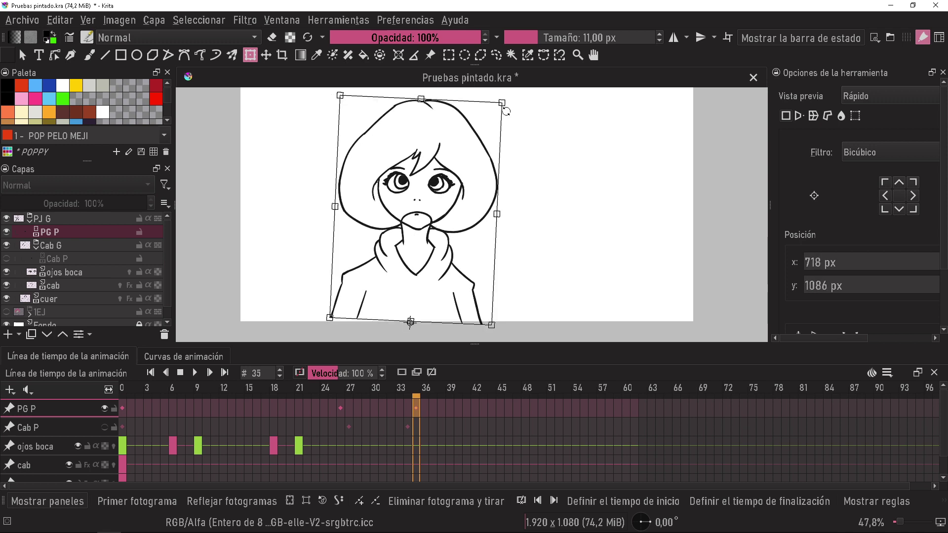
pyautogui.moveTo(443, 211); pyautogui.dragTo(444, 218)
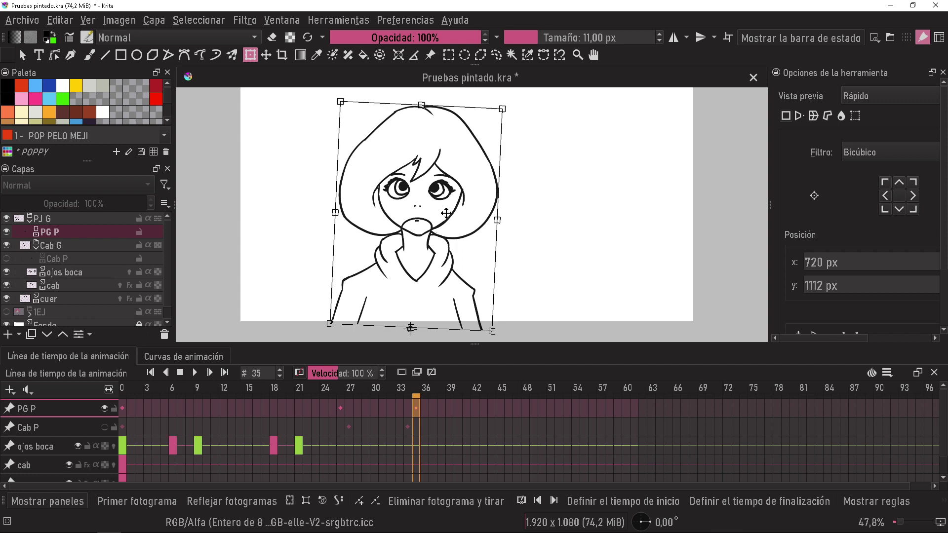
pyautogui.click(195, 372)
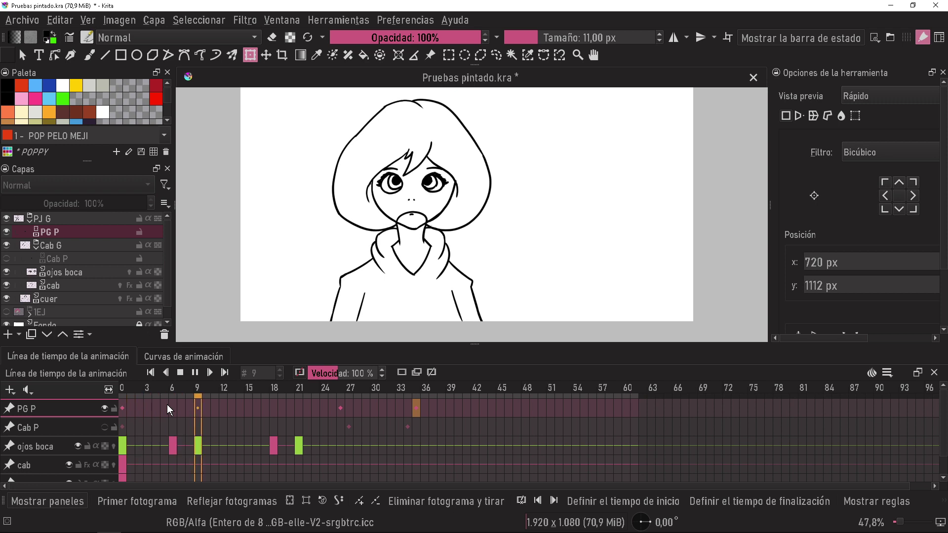
# Show the Cab P layer and replay the animation to check the head and body together
pyautogui.press('space')
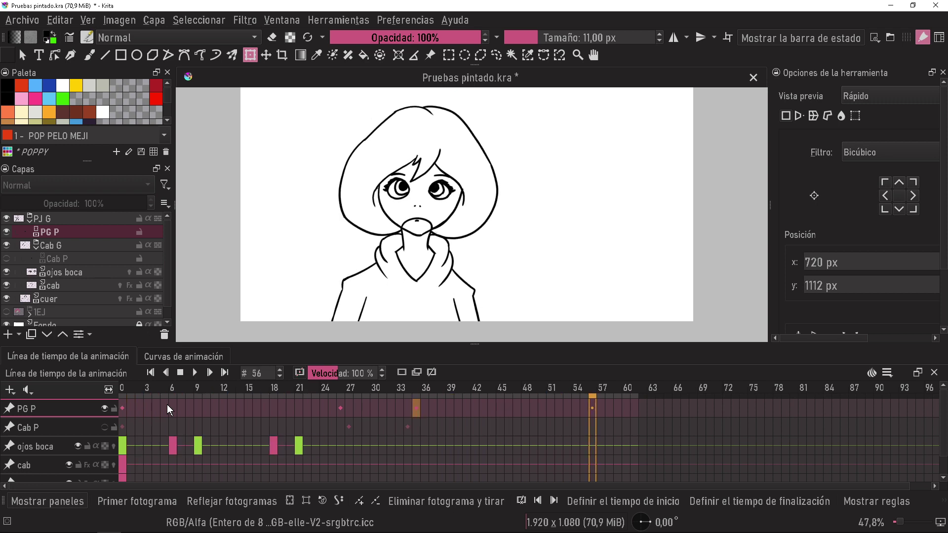
pyautogui.click(6, 259)
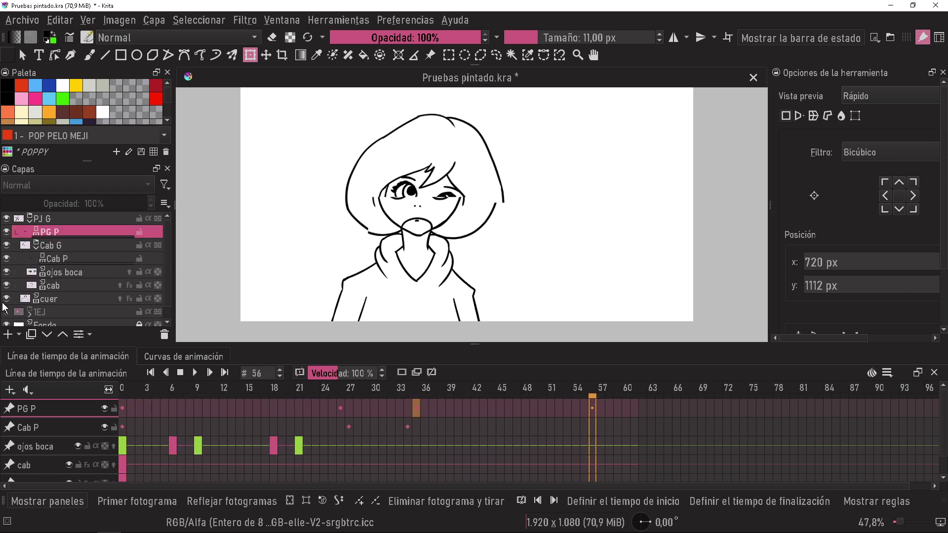
pyautogui.press('space')
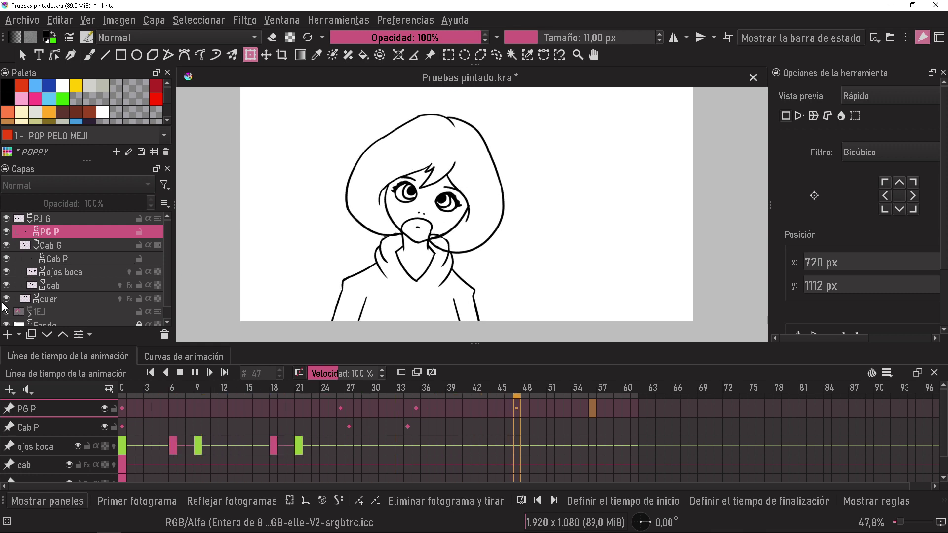
pyautogui.press('space')
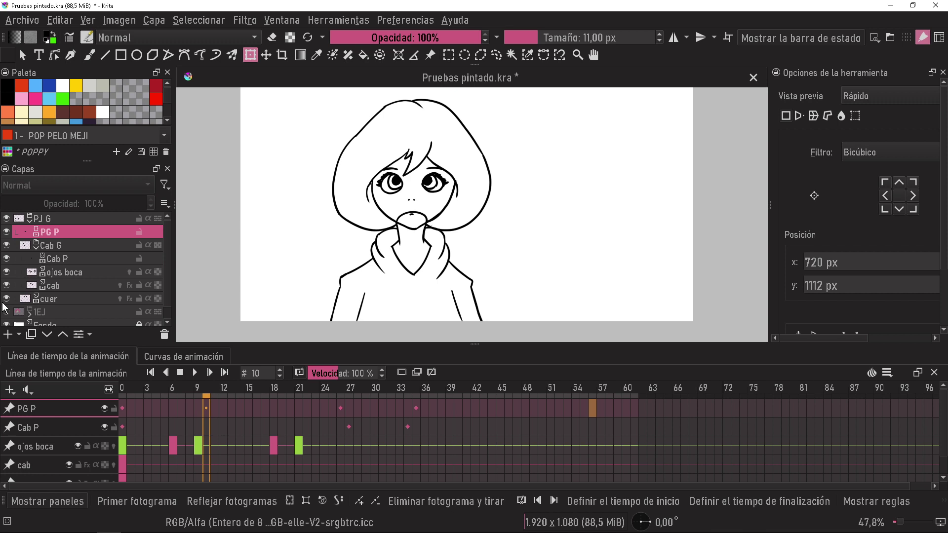
# Add a new paint layer named brazo above Cab G
pyautogui.click(68, 246)
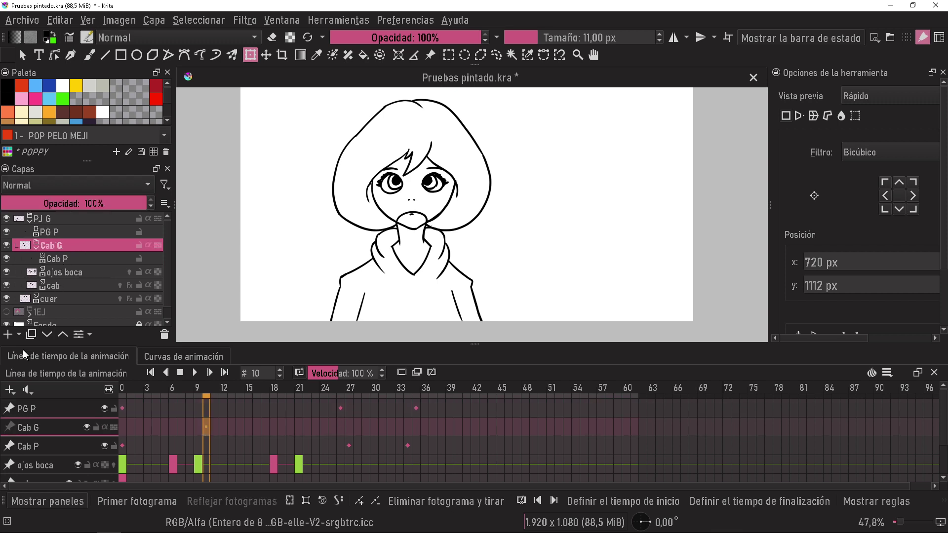
pyautogui.click(8, 334)
pyautogui.moveTo(79, 260); pyautogui.dragTo(95, 242)
pyautogui.doubleClick(91, 246)
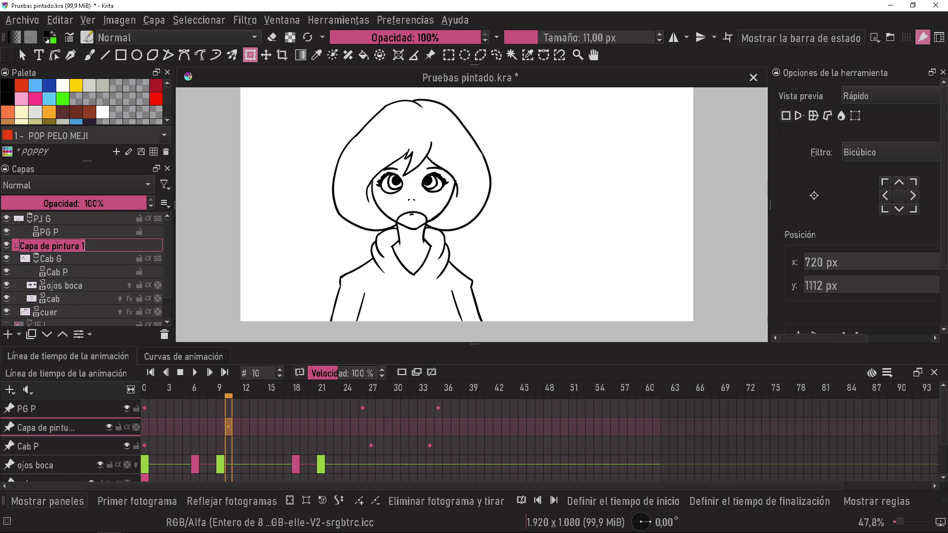
pyautogui.write('brazo')
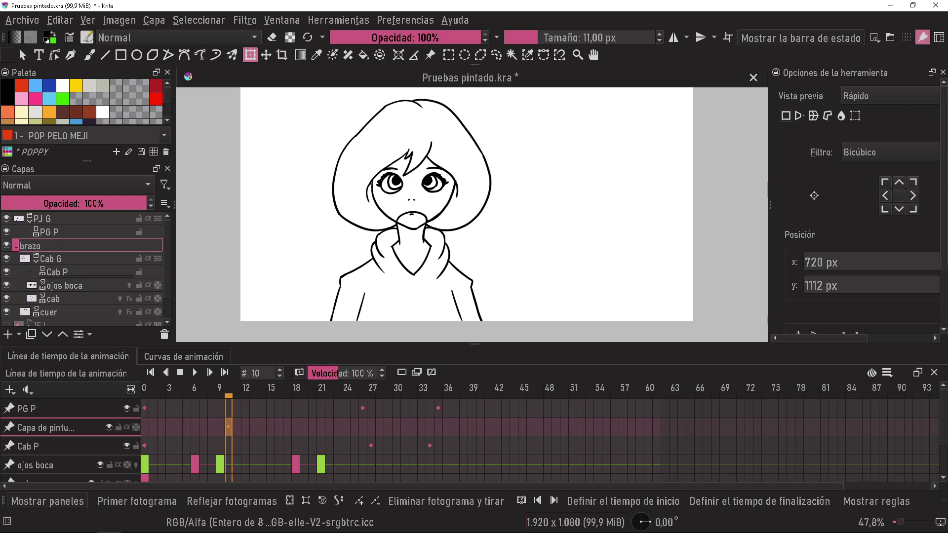
pyautogui.press('Return')
# At frame 0, draw a raised arm with a waving hand beside the body
pyautogui.click(121, 428)
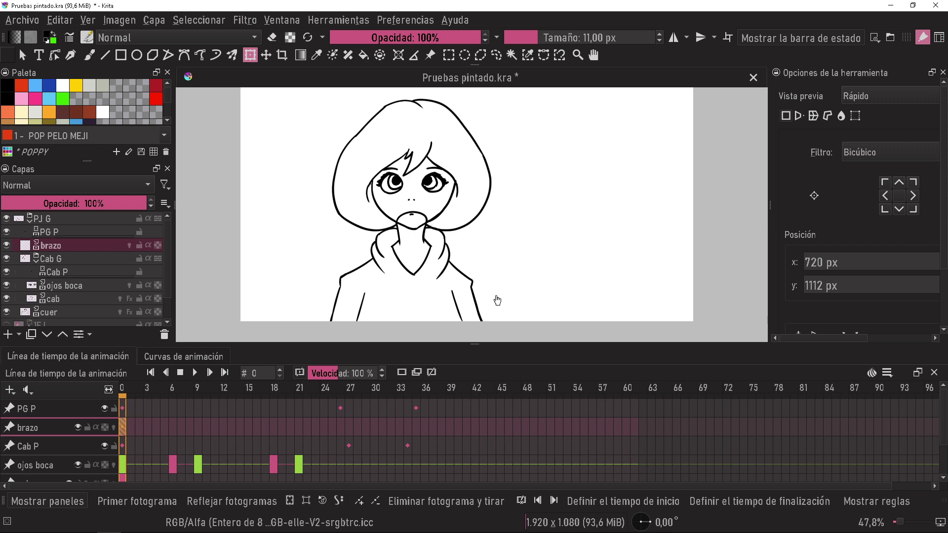
pyautogui.press('b')
pyautogui.moveTo(492, 280); pyautogui.dragTo(490, 318)
pyautogui.moveTo(487, 286)
pyautogui.mouseDown()
pyautogui.moveTo(484, 321)
pyautogui.moveTo(517, 288)
pyautogui.moveTo(514, 321)
pyautogui.moveTo(489, 271)
pyautogui.moveTo(489, 284)
pyautogui.moveTo(497, 234)
pyautogui.mouseUp()
pyautogui.moveTo(500, 262)
pyautogui.mouseDown()
pyautogui.moveTo(509, 238)
pyautogui.moveTo(518, 259)
pyautogui.mouseUp()
pyautogui.moveTo(518, 259)
pyautogui.mouseDown()
pyautogui.moveTo(526, 233)
pyautogui.moveTo(516, 289)
pyautogui.mouseUp()
# Put the brazo layer into a new group, Agrupar 1
pyautogui.click(86, 259)
pyautogui.press('Up')
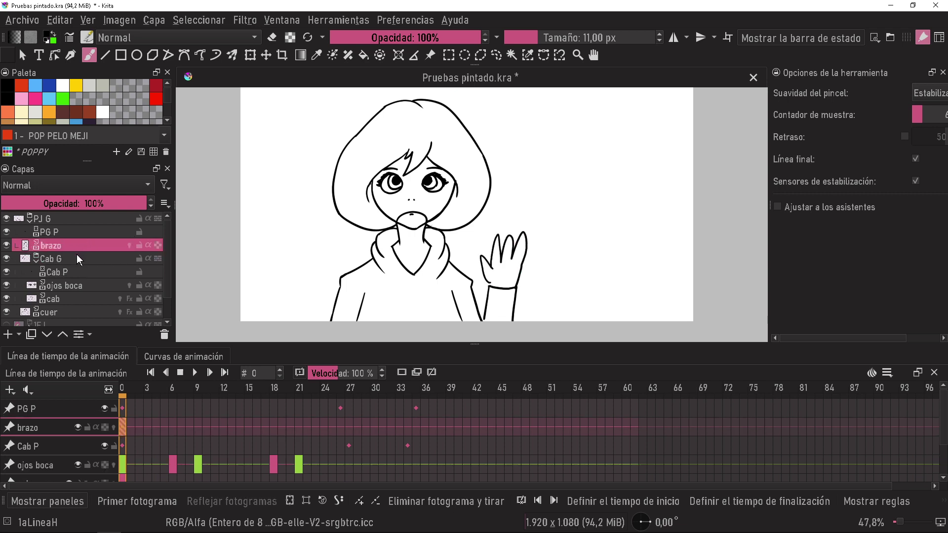
pyautogui.hotkey('ctrl', 'g')
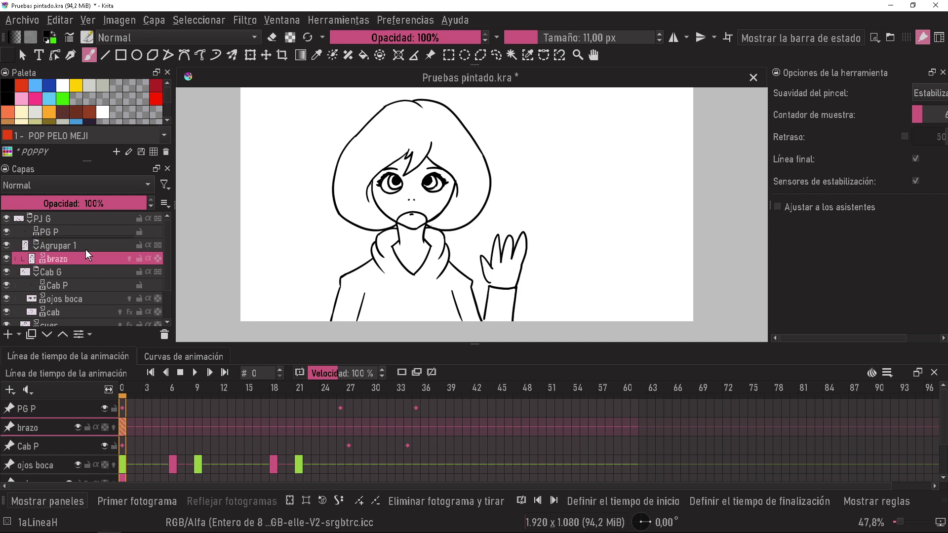
# Add a transform mask above brazo inside the Agrupar 1 group
pyautogui.click(18, 335)
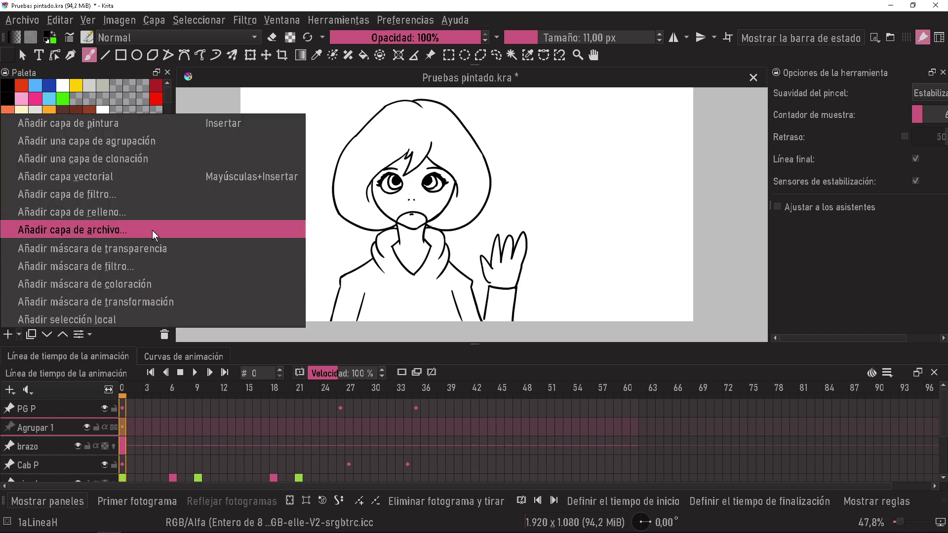
pyautogui.click(148, 301)
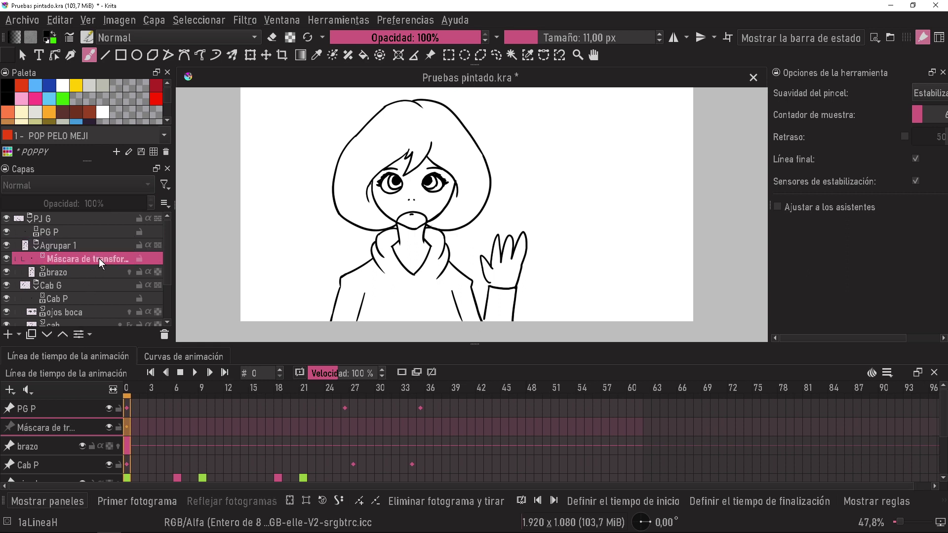
# Step through frames 9, 21, 34 and 39 and keyframe the arm's transform mask
pyautogui.click(13, 430)
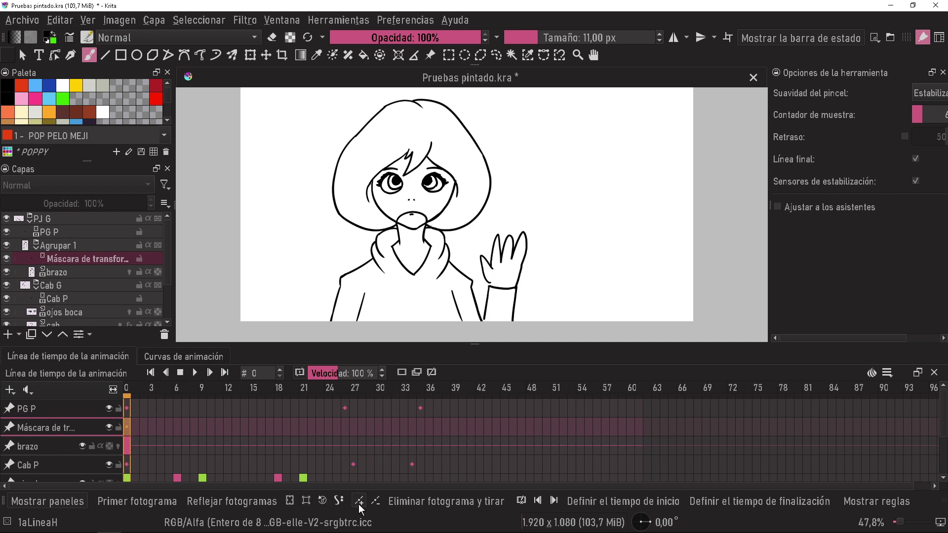
pyautogui.click(203, 429)
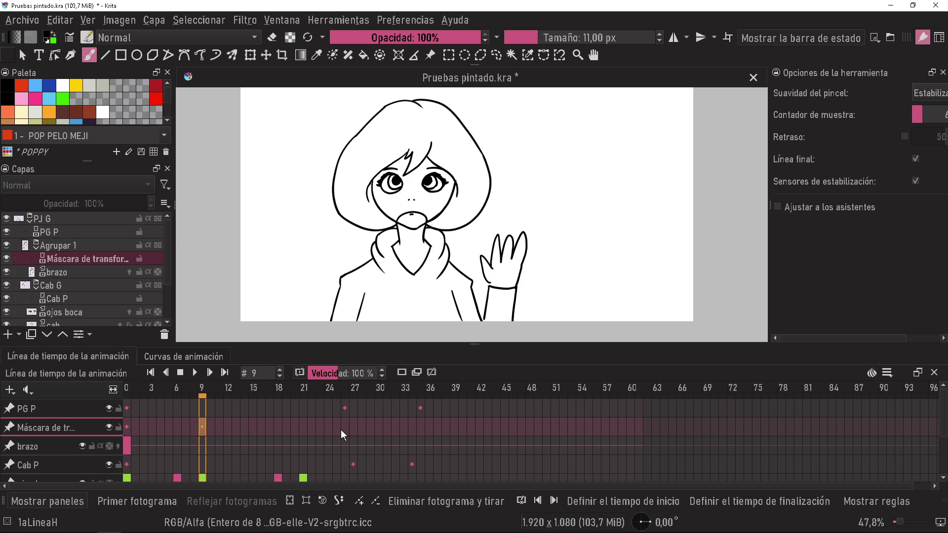
pyautogui.click(302, 427)
pyautogui.click(412, 428)
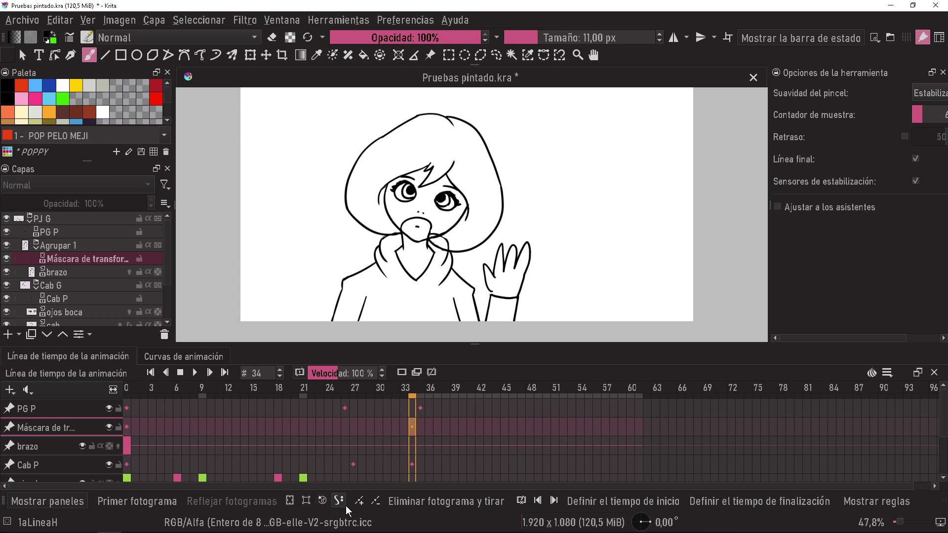
pyautogui.click(452, 427)
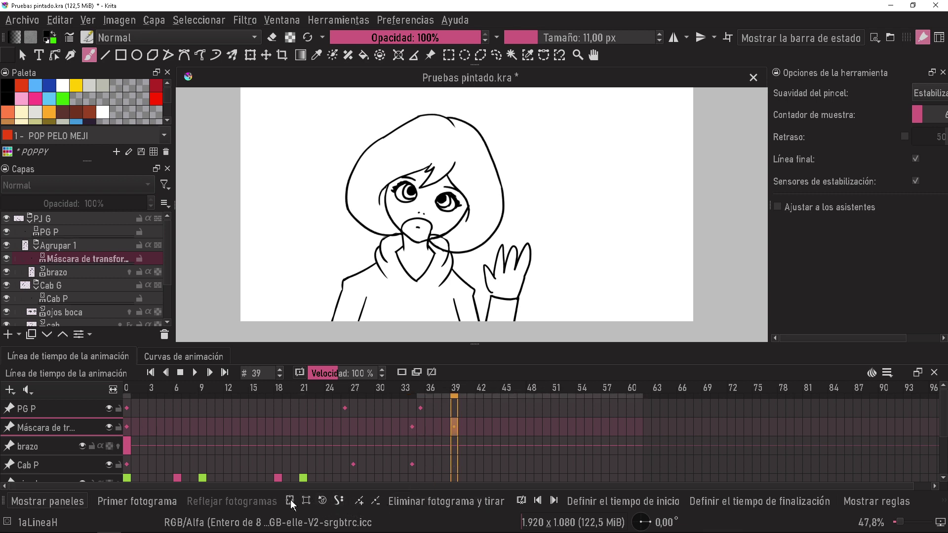
pyautogui.click(360, 502)
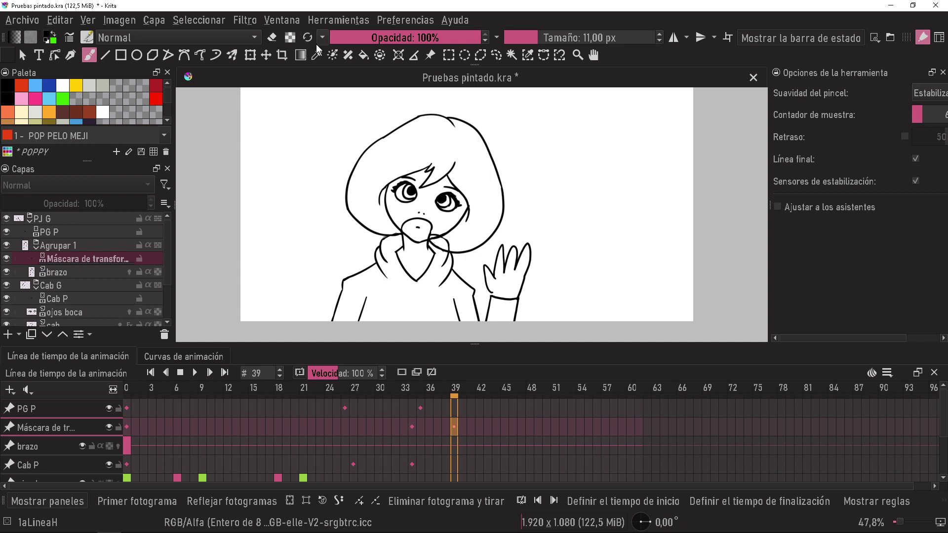
# At frame 34, rotate the waving hand down-left and save Pruebas pintado.kra
pyautogui.click(250, 55)
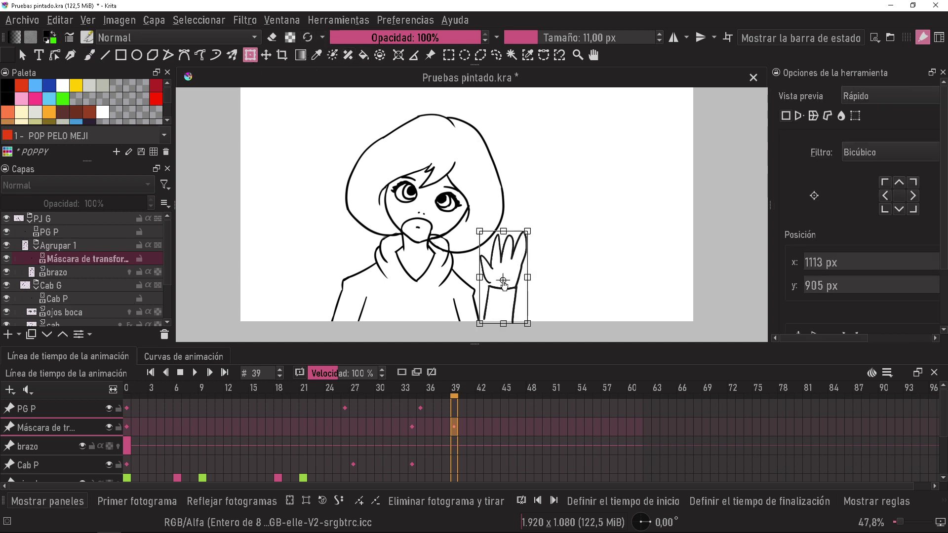
pyautogui.moveTo(540, 258)
pyautogui.mouseDown()
pyautogui.moveTo(534, 252)
pyautogui.moveTo(541, 272)
pyautogui.moveTo(527, 277)
pyautogui.mouseUp()
pyautogui.click(411, 427)
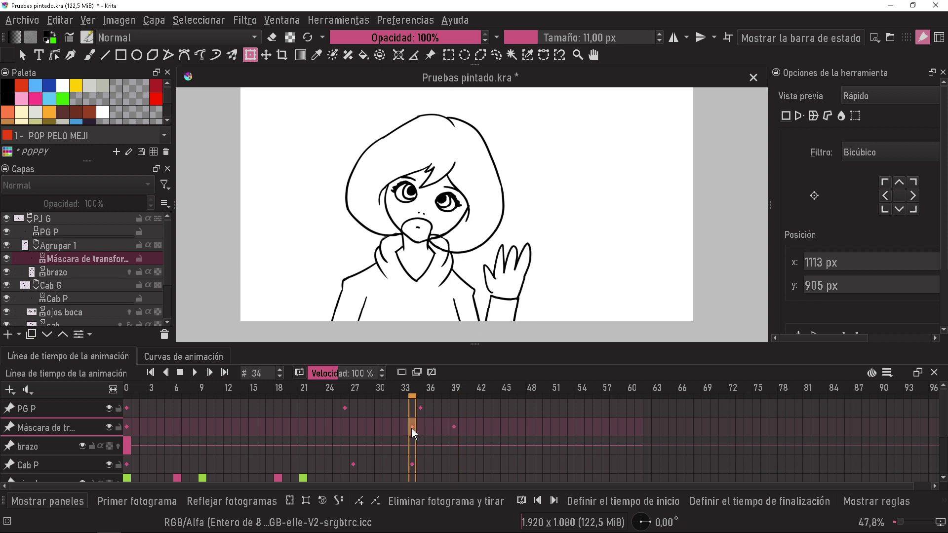
pyautogui.moveTo(547, 269); pyautogui.dragTo(487, 313)
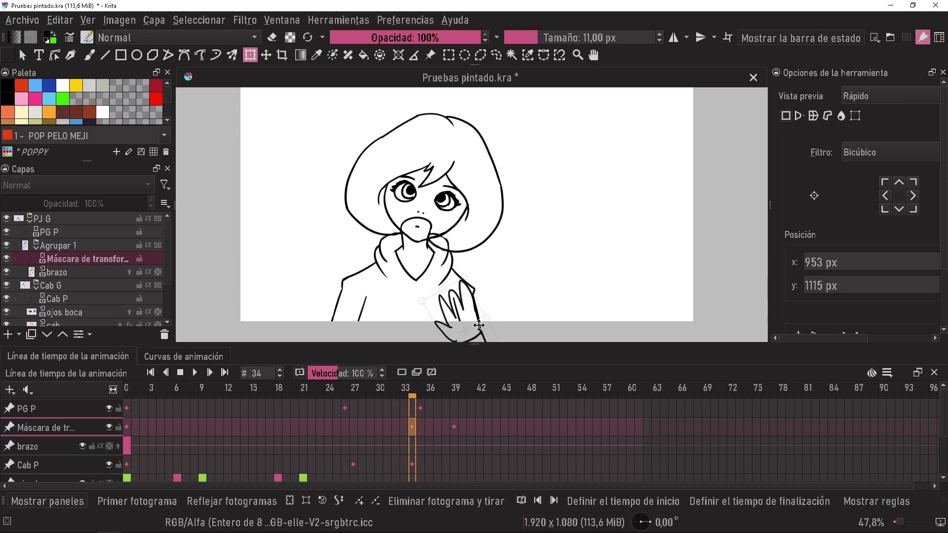
pyautogui.press('Return')
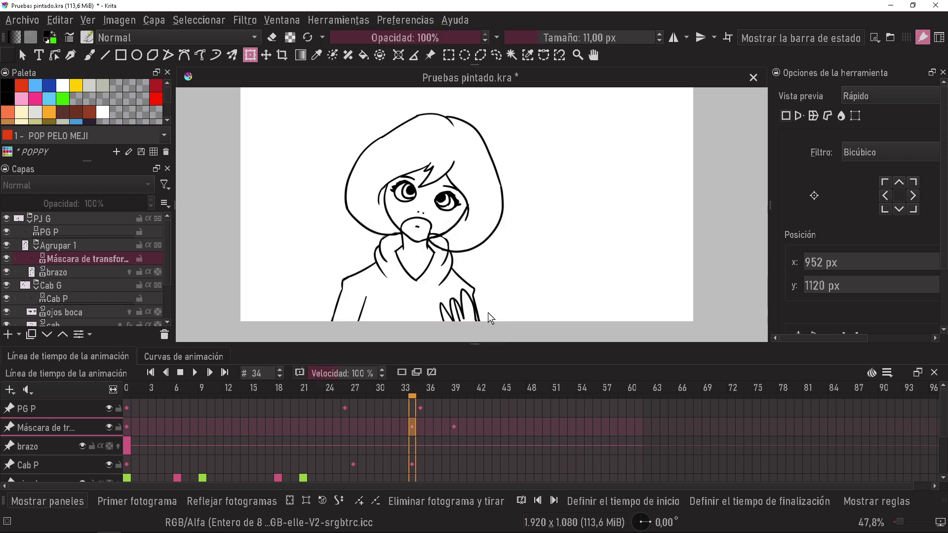
pyautogui.hotkey('ctrl', 's')
pyautogui.click(80, 218)
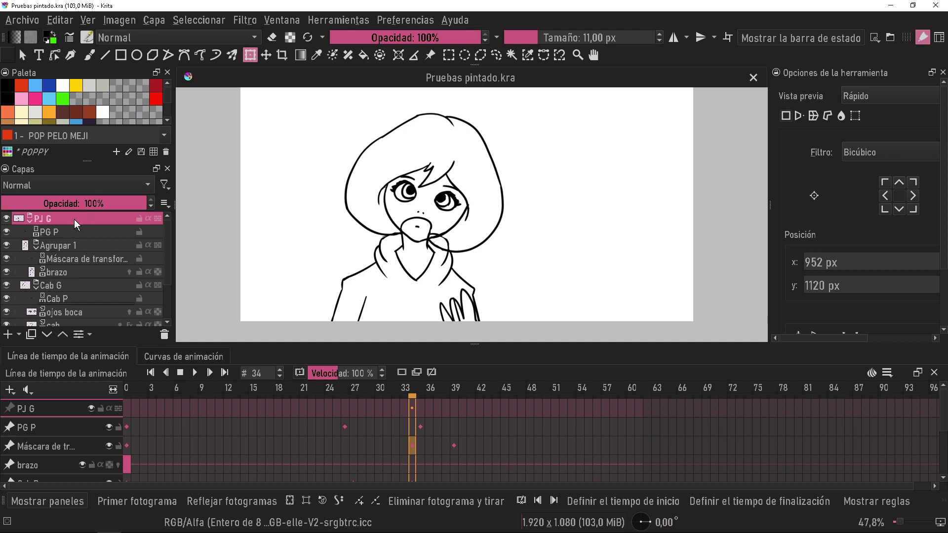
# Select PG P and brazo, then play and scrub through frames 61, 91 and 27
pyautogui.click(74, 232)
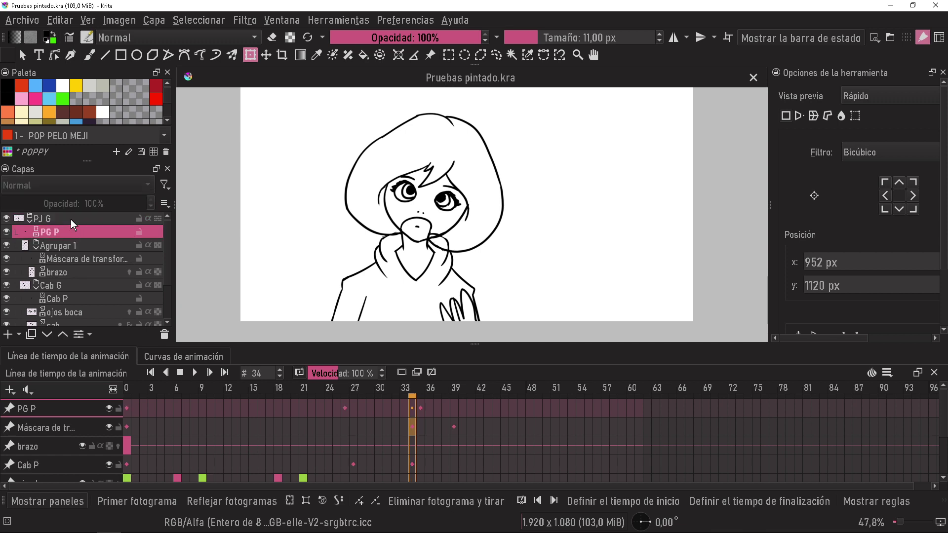
pyautogui.click(81, 272)
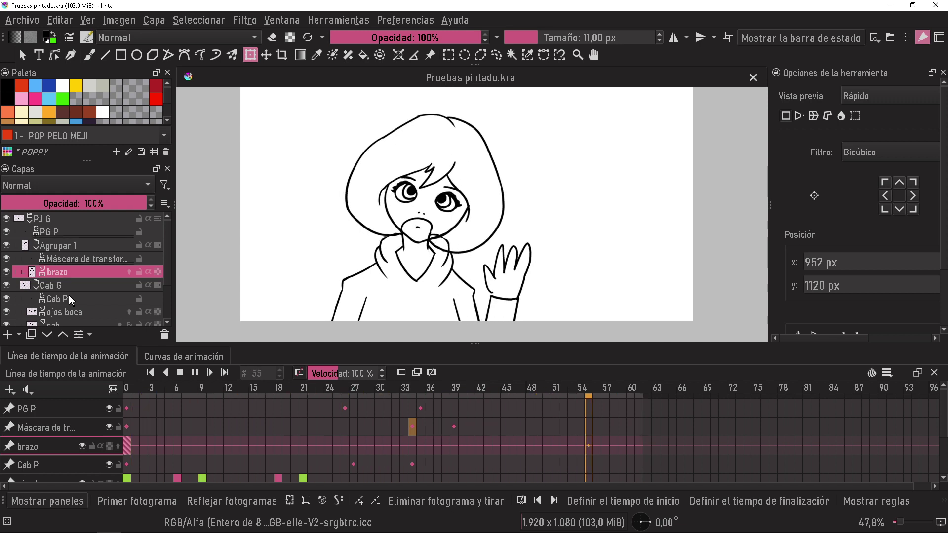
pyautogui.press('space')
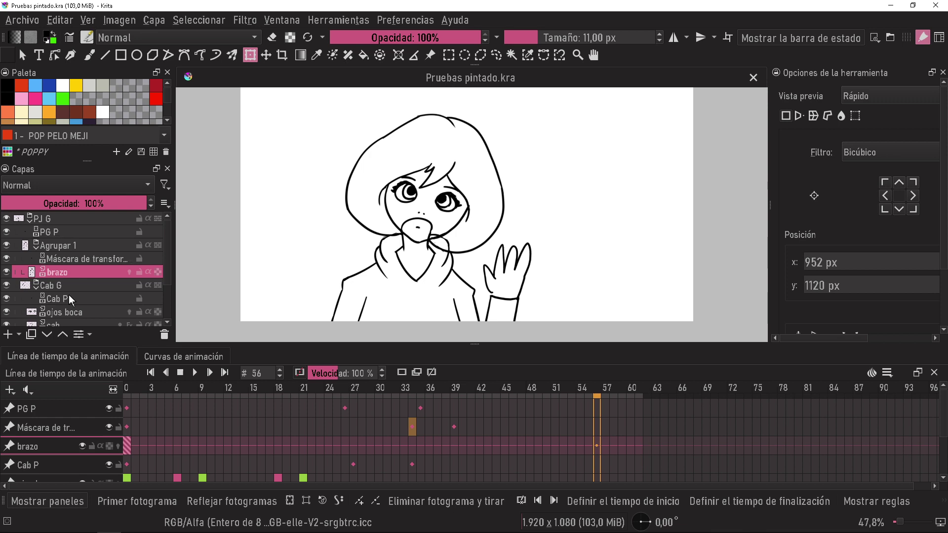
pyautogui.moveTo(627, 387); pyautogui.dragTo(637, 387)
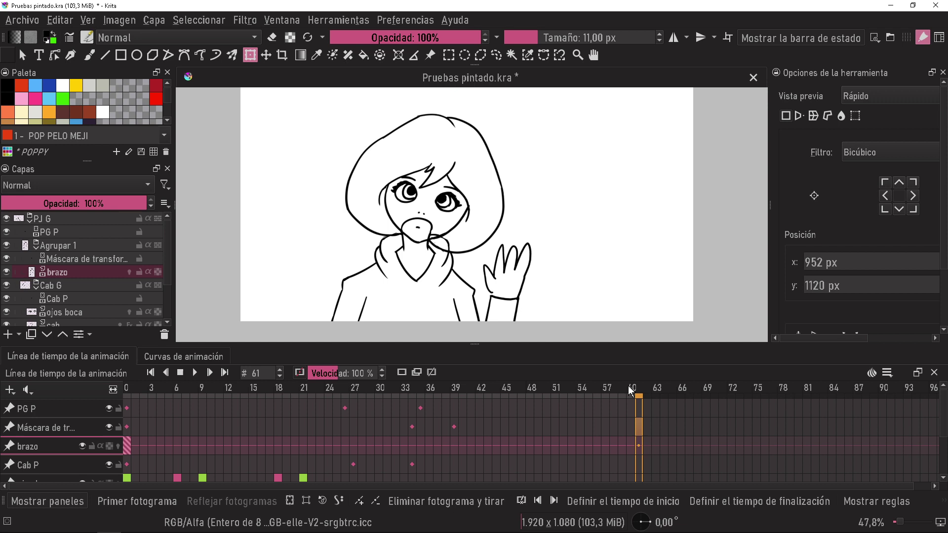
pyautogui.click(890, 394)
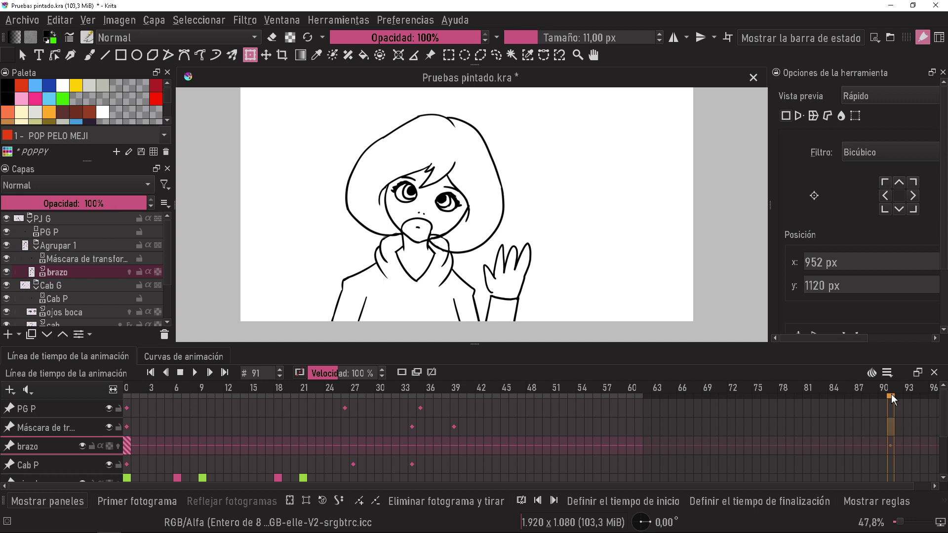
pyautogui.press('space')
pyautogui.press('space')
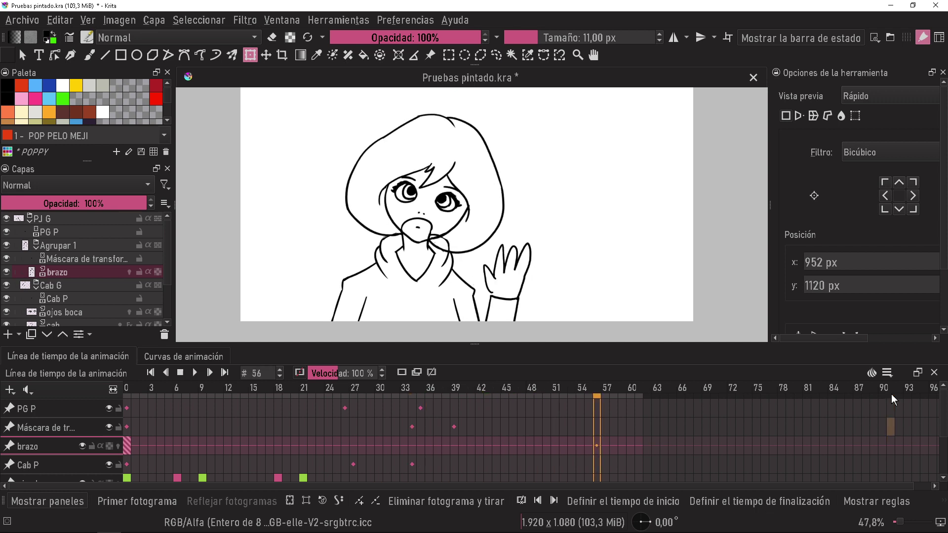
pyautogui.click(351, 387)
# Clear the frame cache with Borrar caché and replay to check the arm wave
pyautogui.rightClick(352, 387)
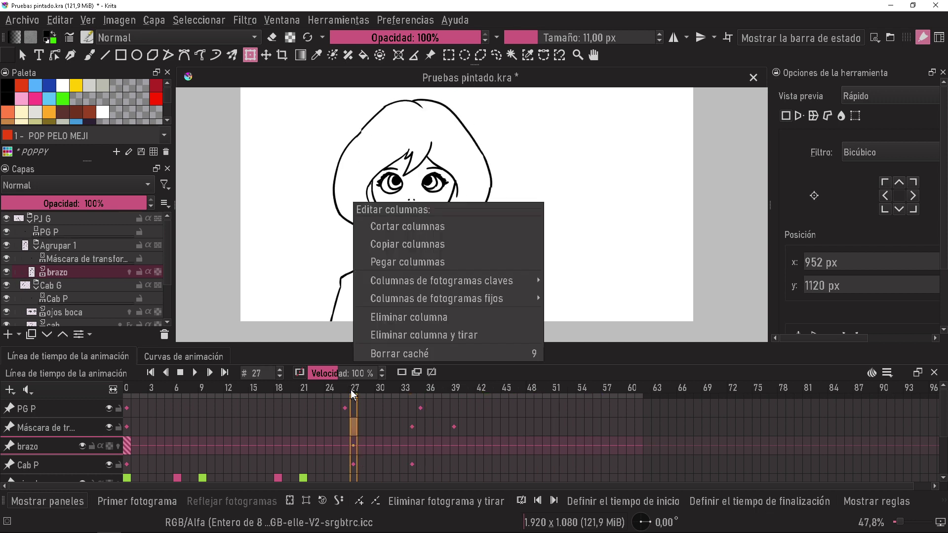
pyautogui.click(420, 352)
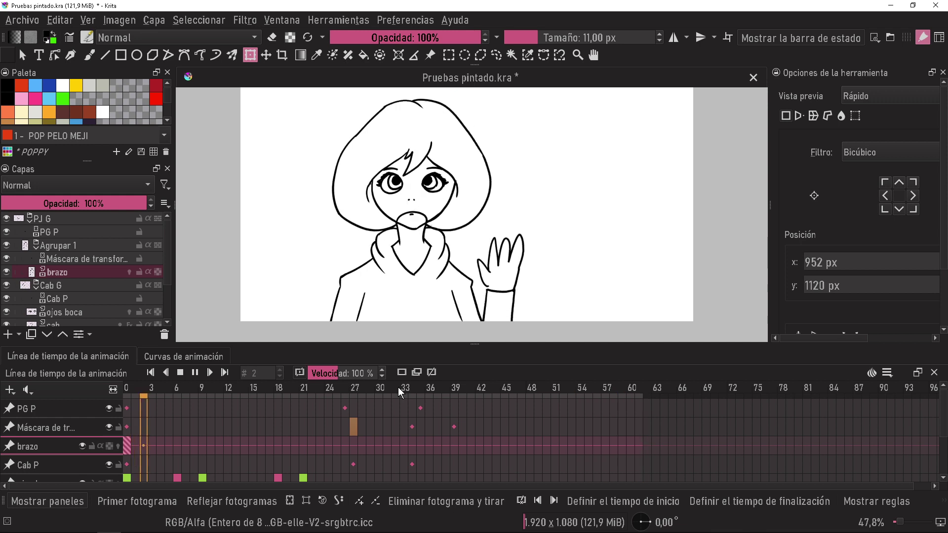
pyautogui.press('space')
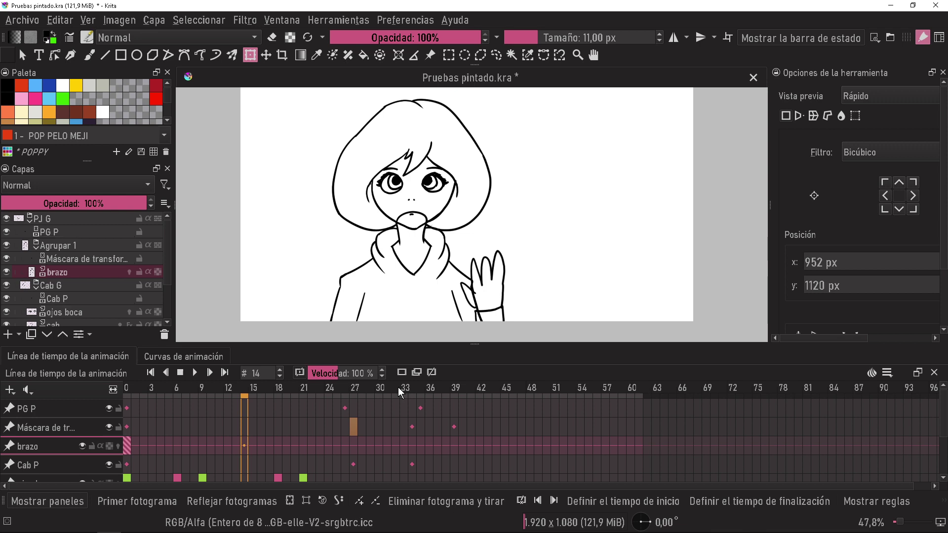
# Hide the PG P layer, the arm's transform mask and the Cab P layer
pyautogui.click(79, 300)
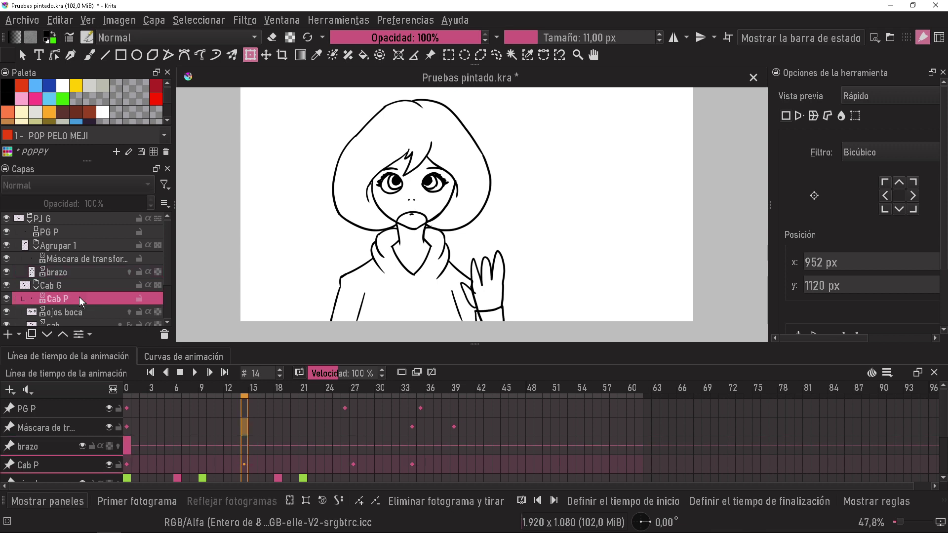
pyautogui.click(7, 232)
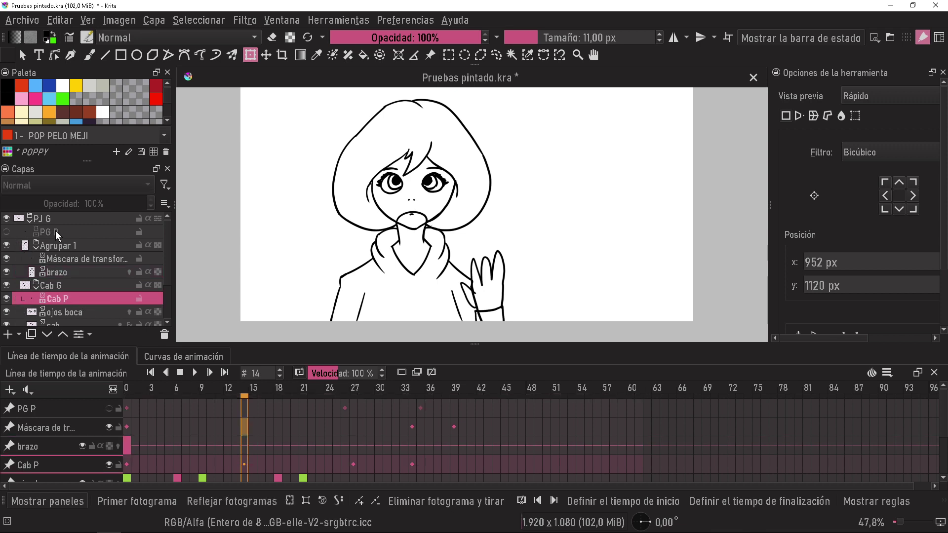
pyautogui.click(6, 259)
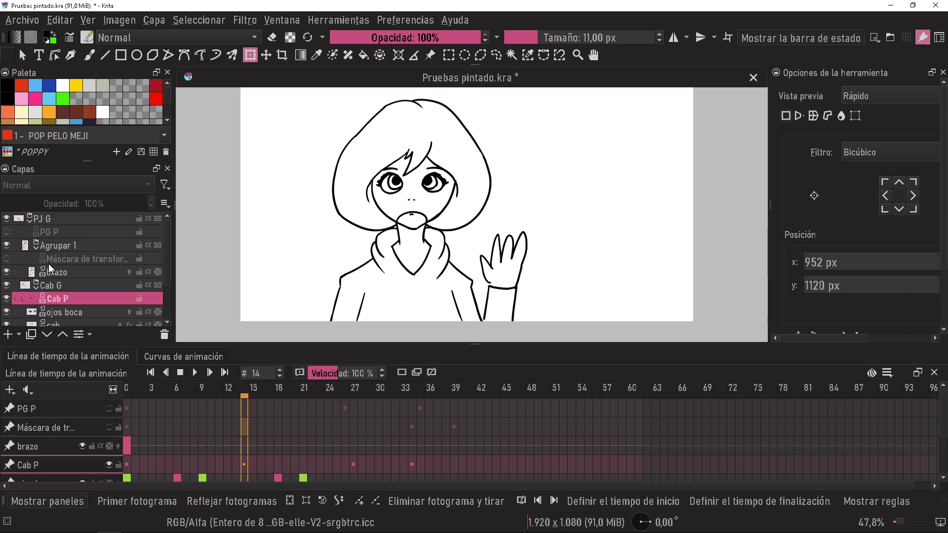
pyautogui.click(7, 299)
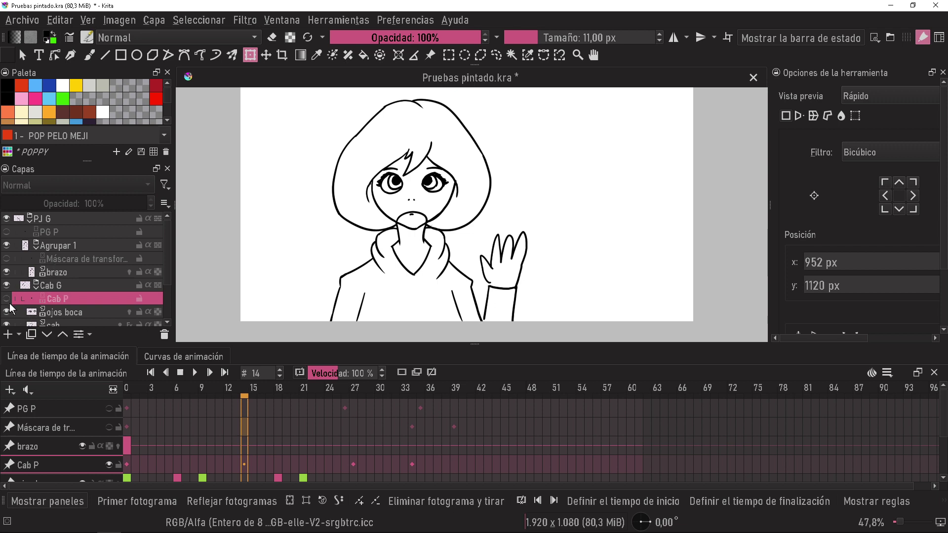
# Make the cab head layer active and return the timeline to frame 0
pyautogui.click(84, 313)
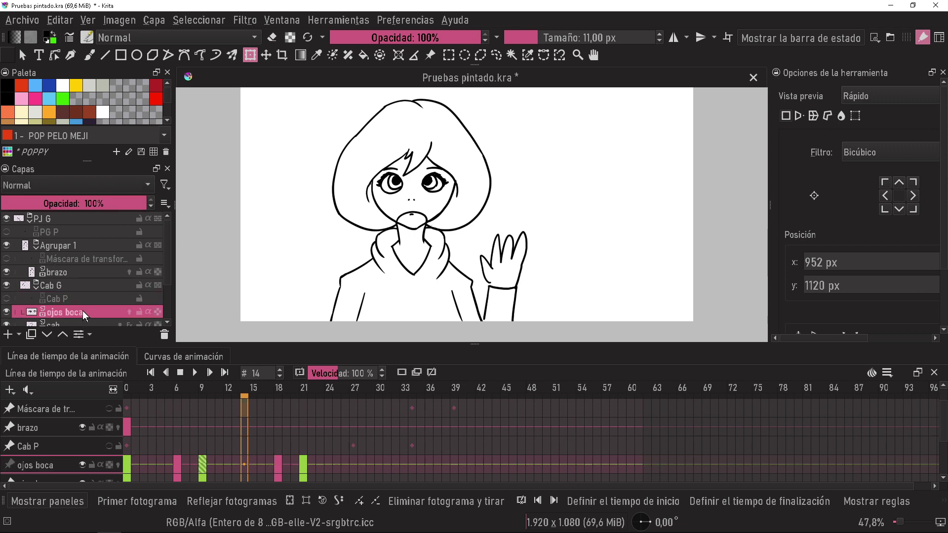
pyautogui.moveTo(168, 259); pyautogui.dragTo(167, 272)
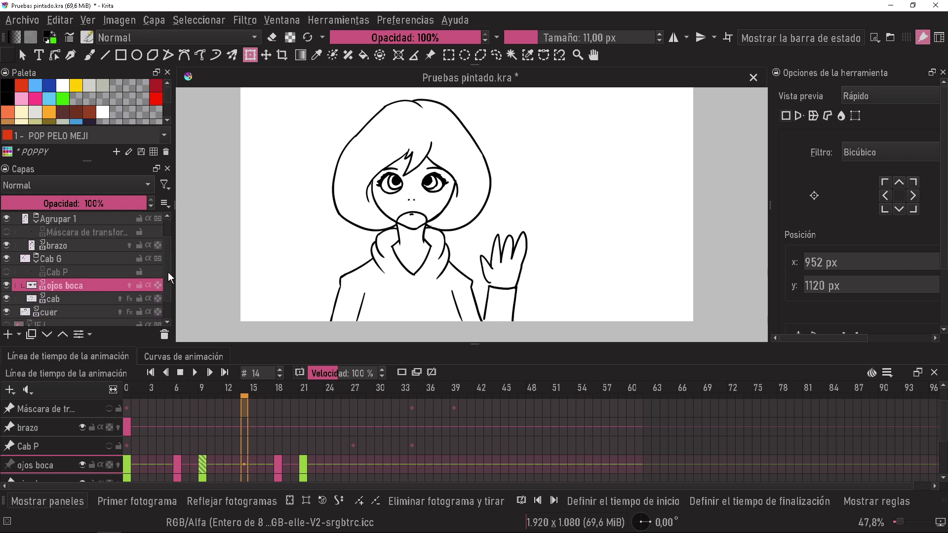
pyautogui.click(100, 299)
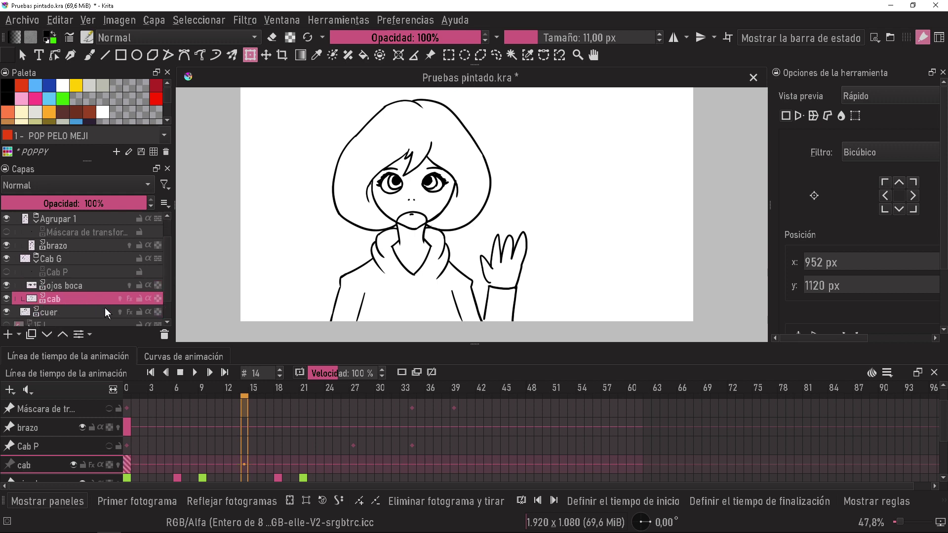
pyautogui.click(129, 464)
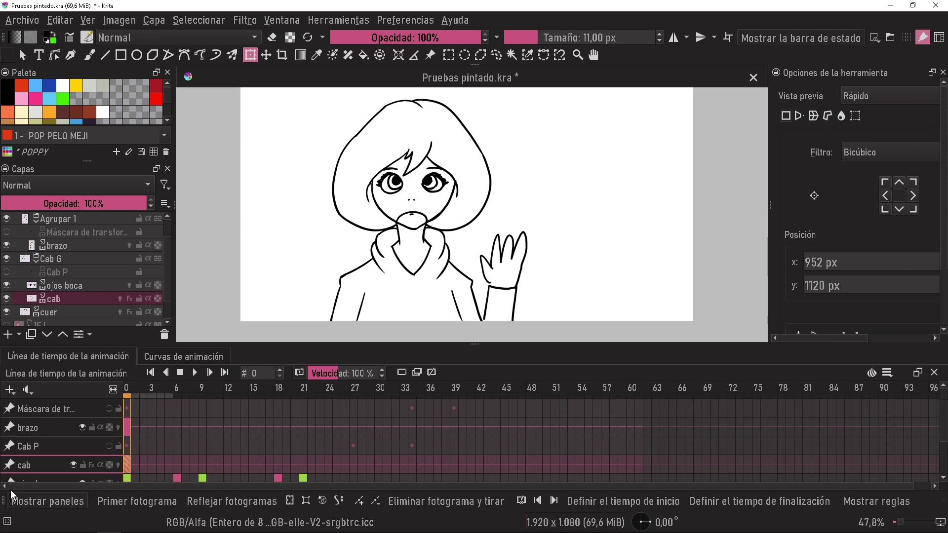
# Fill the face with the MK PIEL skin colour and the hair with hot pink
pyautogui.press('f')
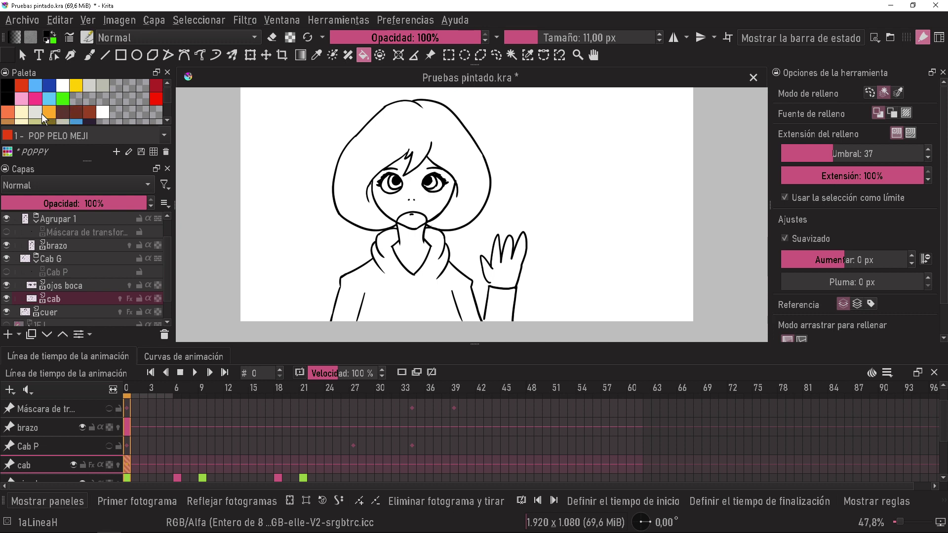
pyautogui.click(24, 117)
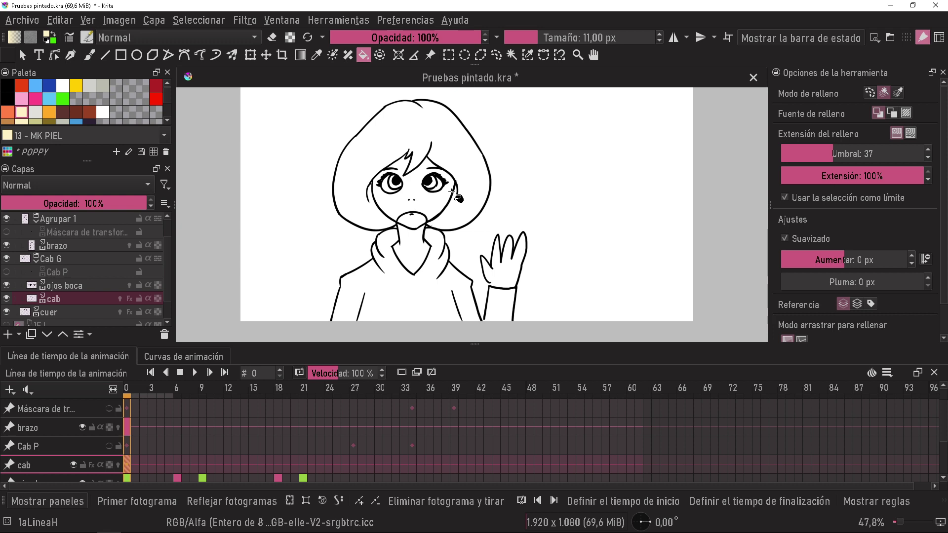
pyautogui.click(433, 215)
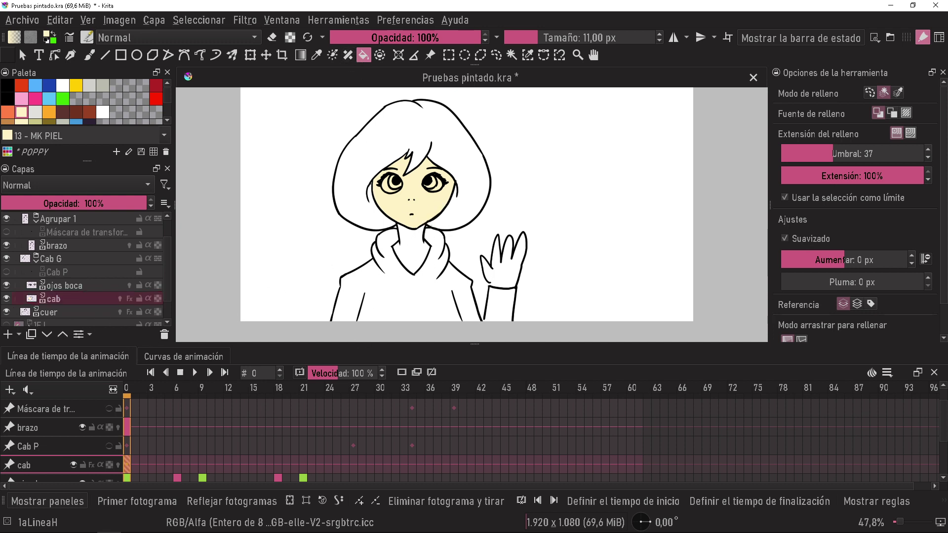
pyautogui.click(35, 99)
pyautogui.click(450, 149)
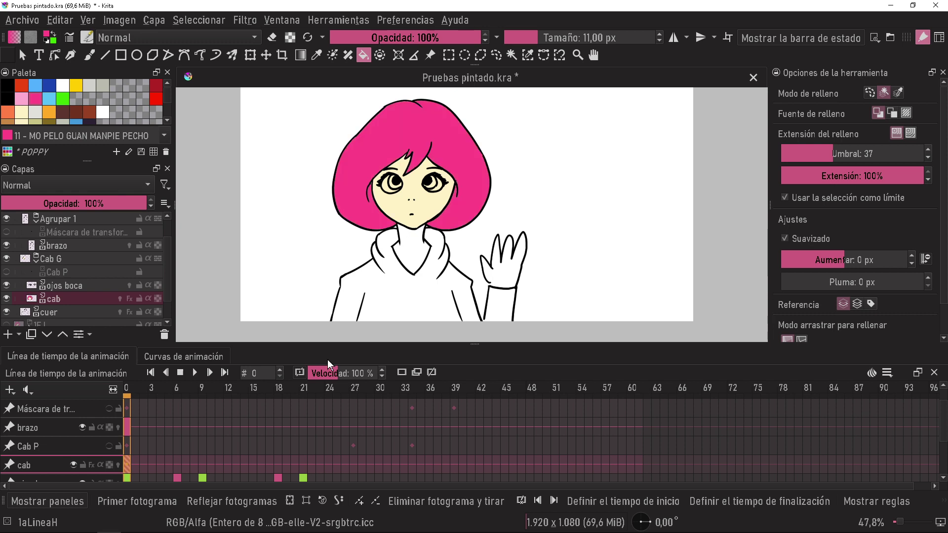
# Select the cab layer and play the animation
pyautogui.click(79, 286)
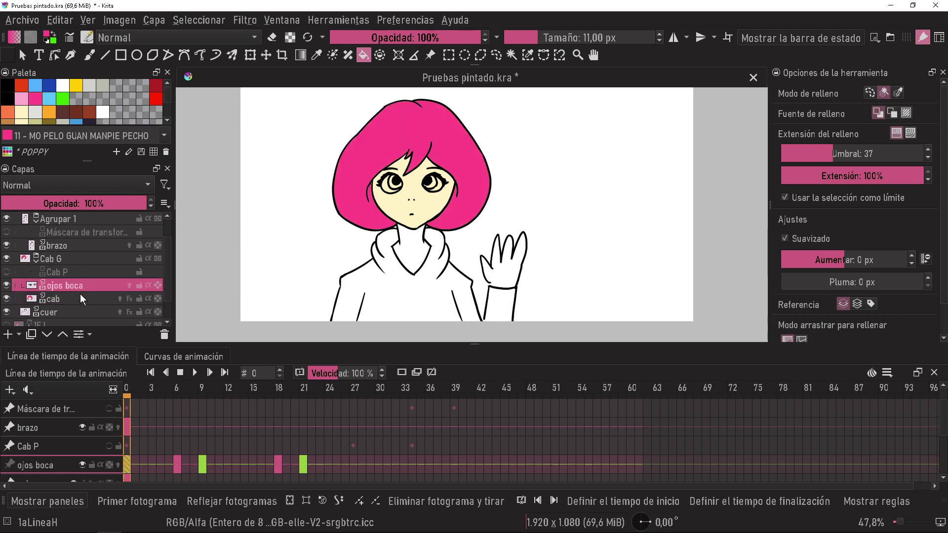
pyautogui.click(83, 296)
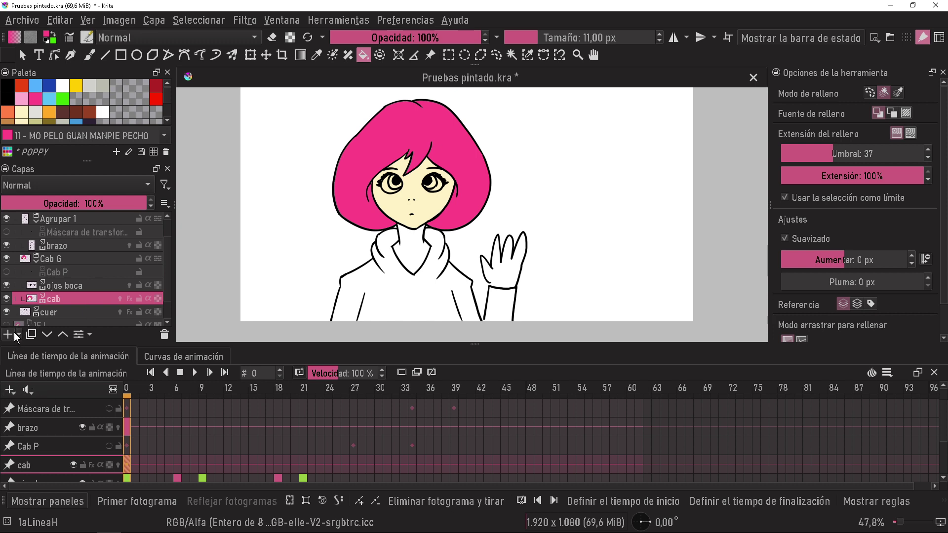
pyautogui.press('space')
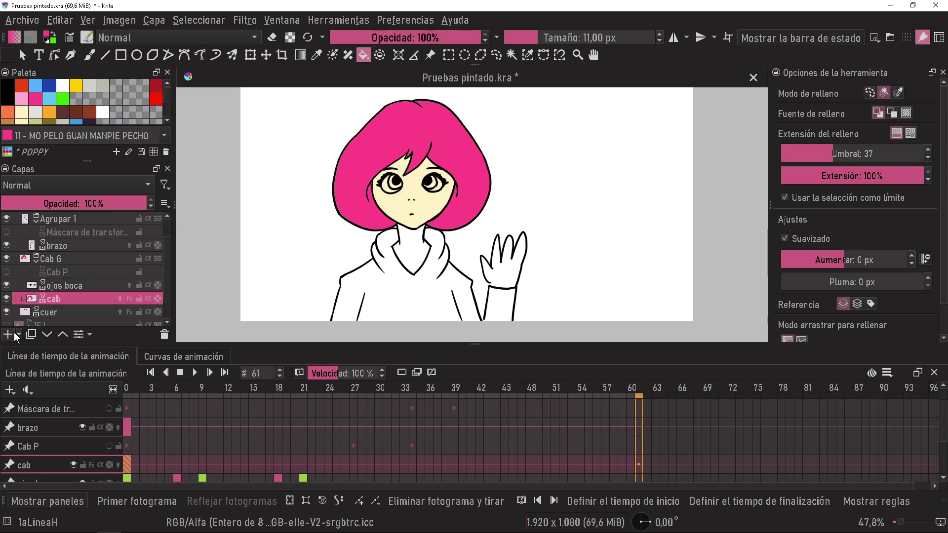
# Show the Cab P layer, the arm's transform mask and PG P again
pyautogui.click(6, 272)
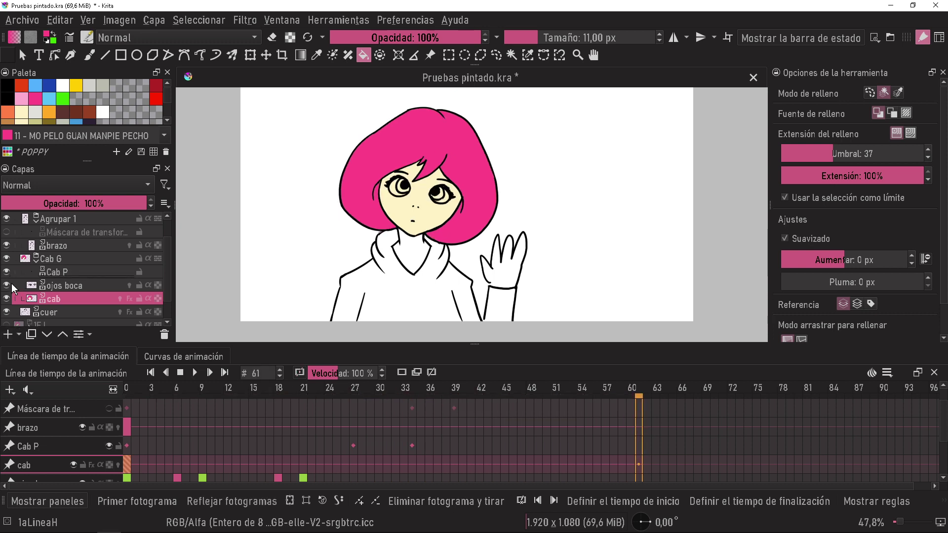
pyautogui.click(6, 232)
pyautogui.moveTo(169, 258); pyautogui.dragTo(169, 238)
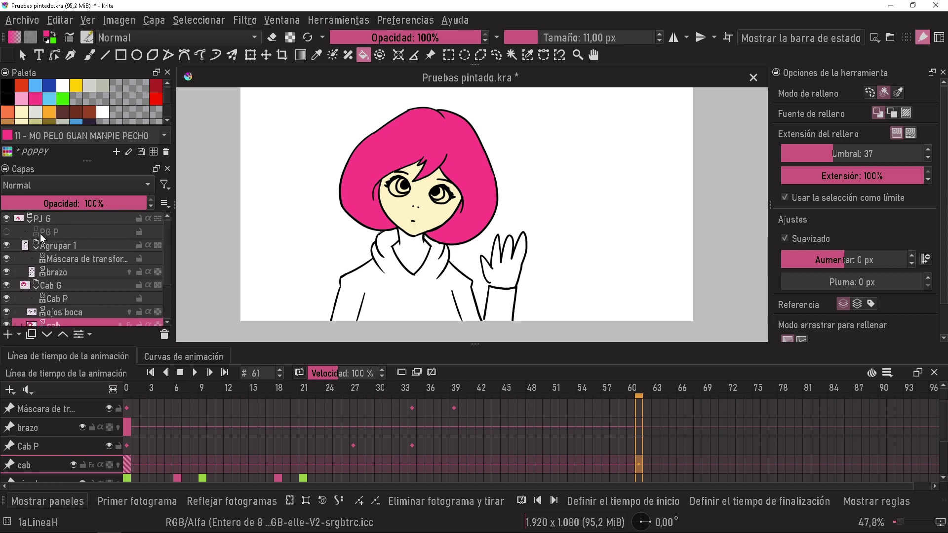
pyautogui.click(7, 232)
pyautogui.press('space')
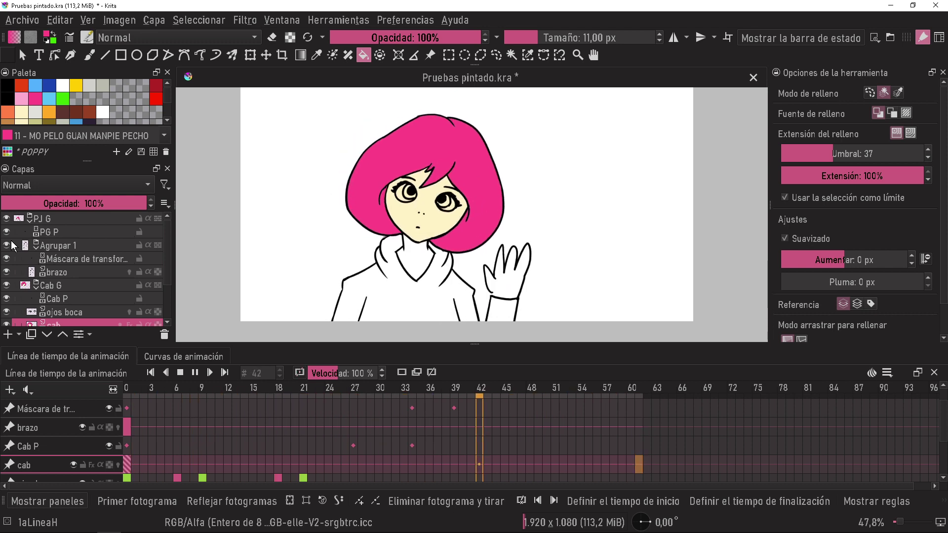
pyautogui.press('space')
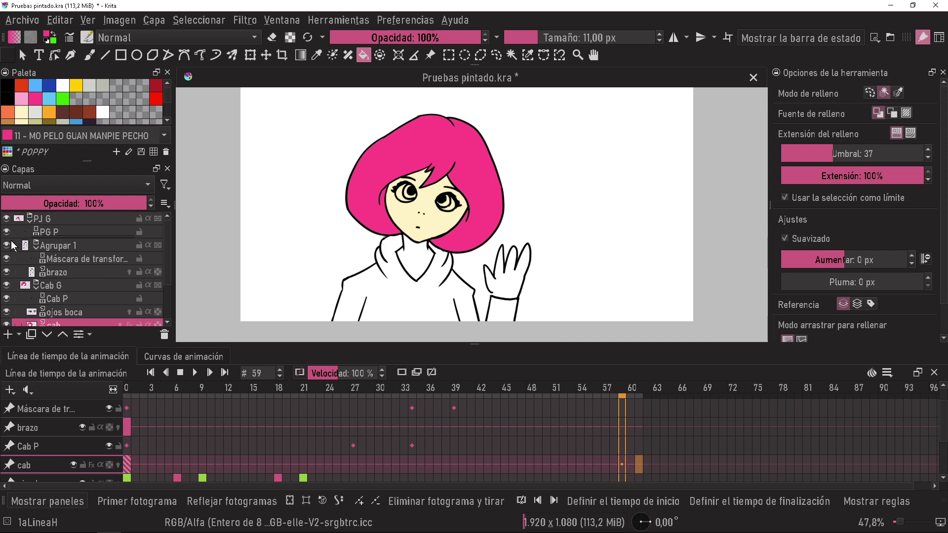